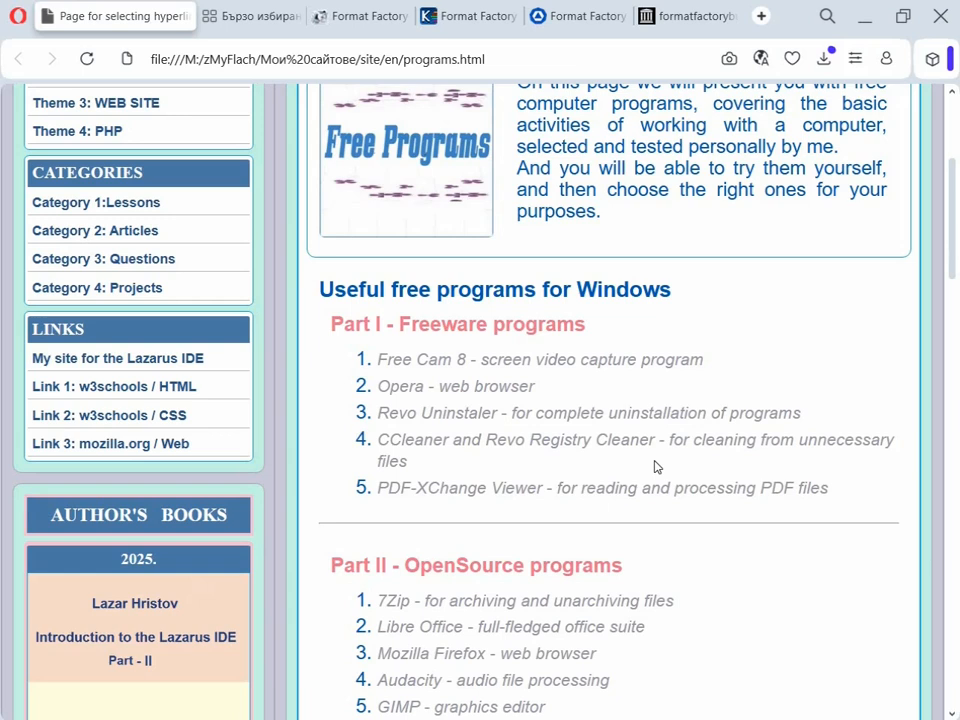
{"action": "scroll", "coordinate": [655, 467], "scroll_direction": "up", "scroll_amount": 3}
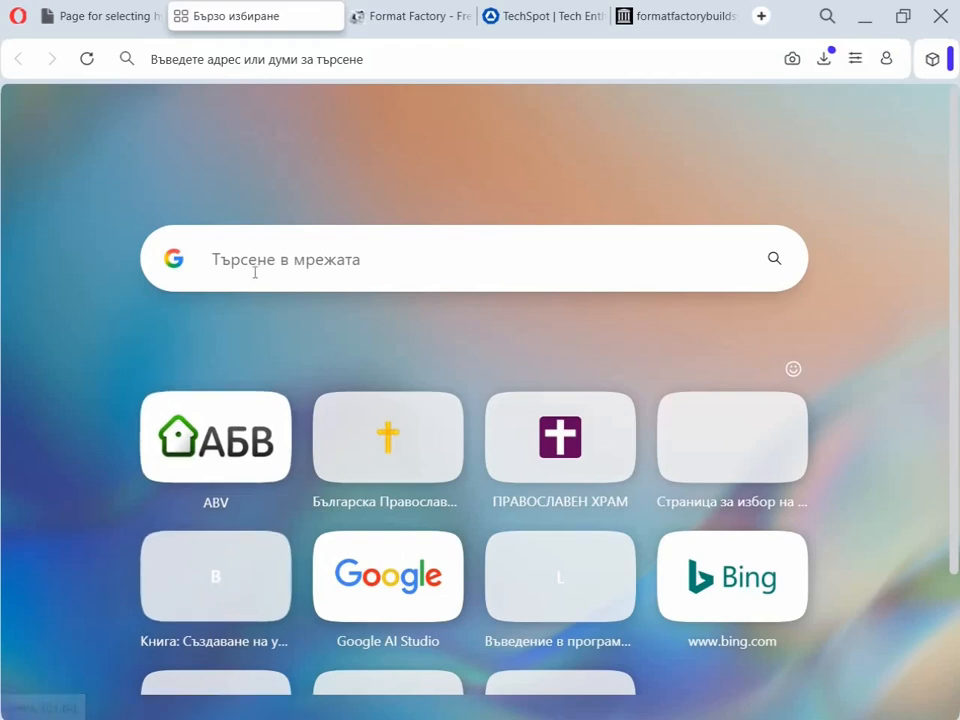
{"action": "left_click", "coordinate": [253, 269]}
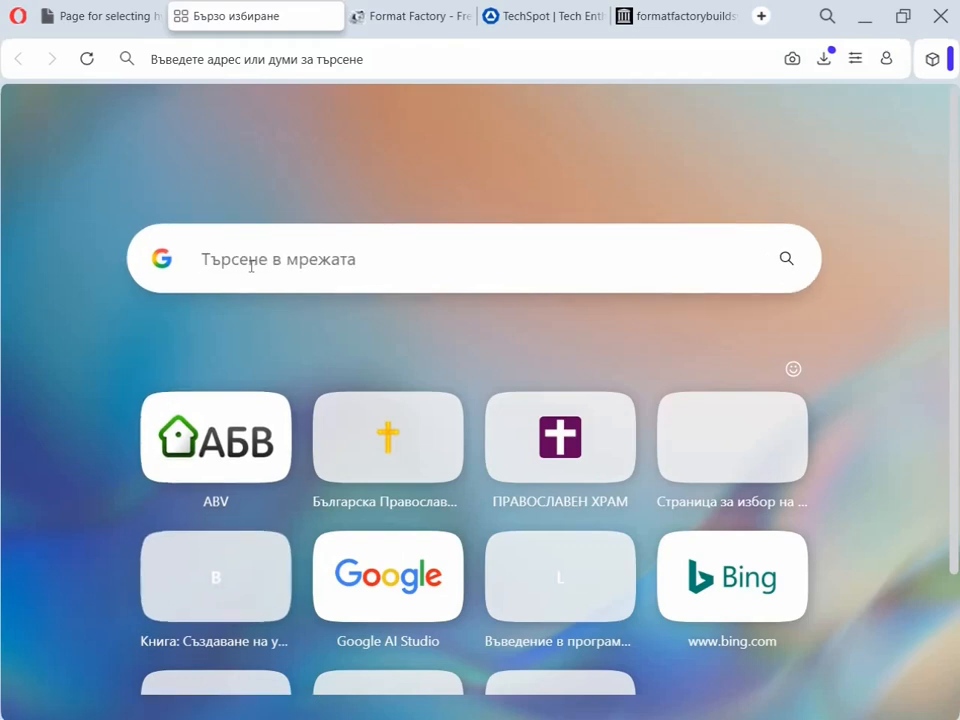
{"action": "type", "text": "f"}
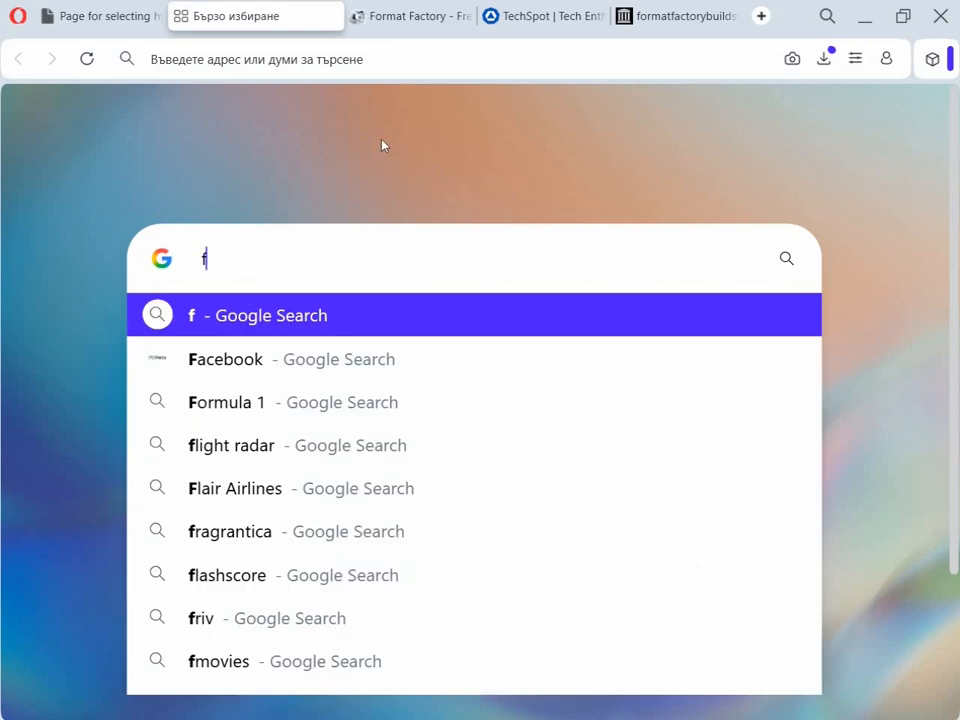
- Try to download the current Format Factory version from its official page on pcfreetime.com
{"action": "left_click", "coordinate": [399, 26]}
{"action": "scroll", "coordinate": [396, 364], "scroll_direction": "up", "scroll_amount": 3}
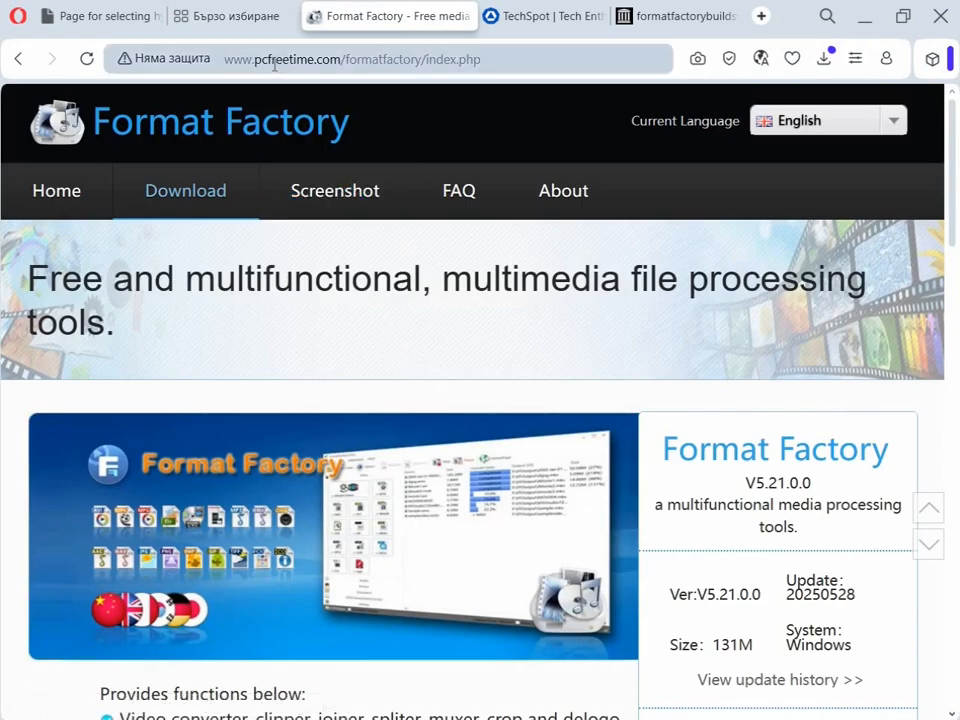
{"action": "left_click_drag", "start_coordinate": [268, 60], "coordinate": [316, 60]}
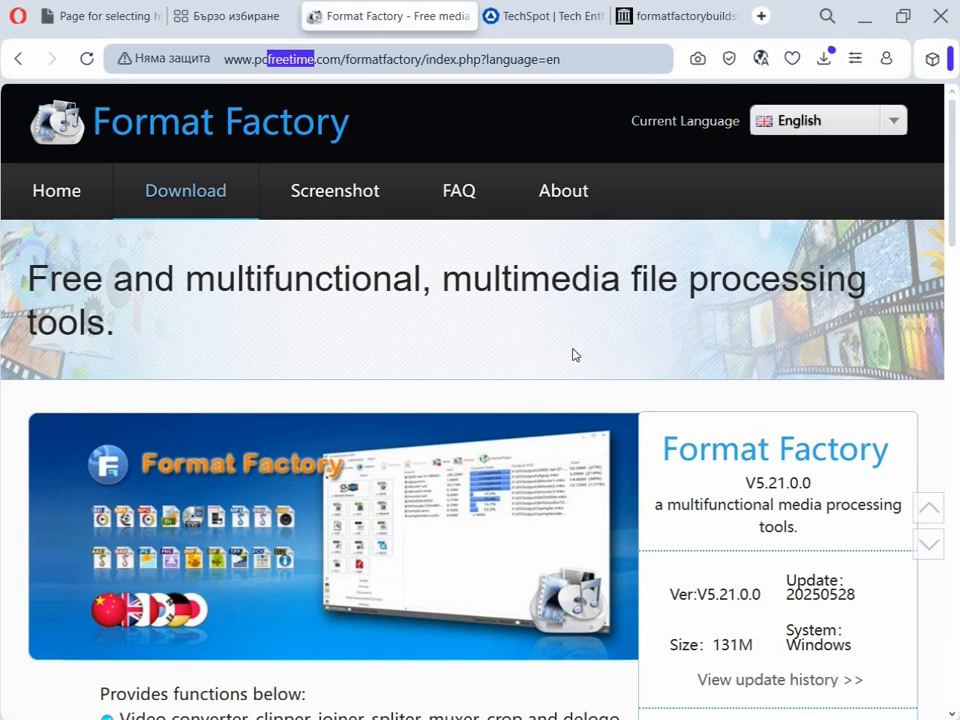
{"action": "scroll", "coordinate": [638, 364], "scroll_direction": "down", "scroll_amount": 2}
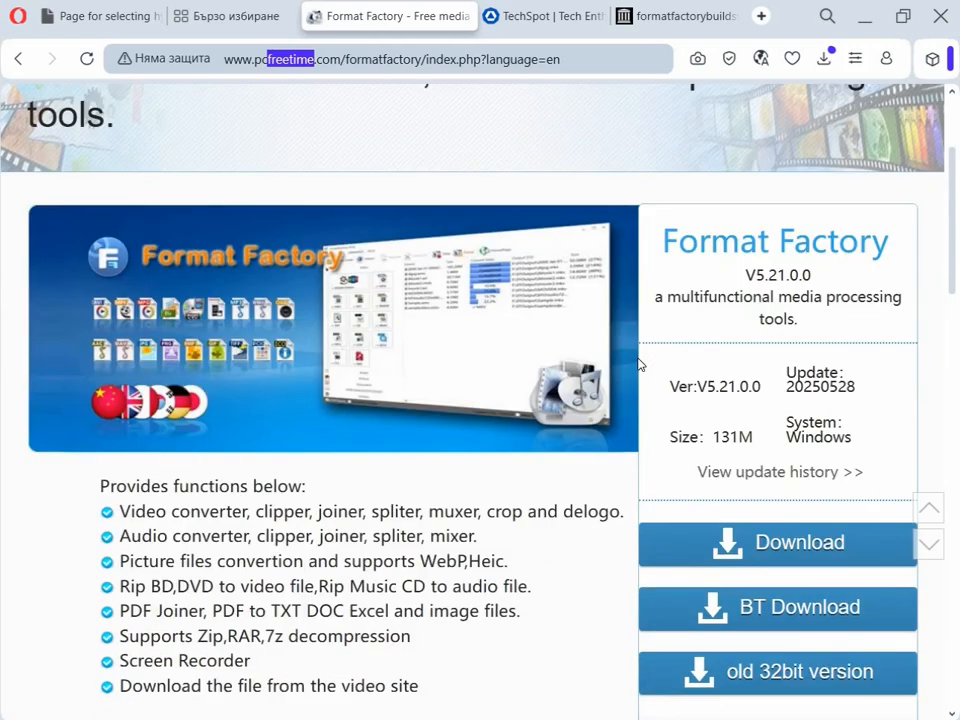
{"action": "scroll", "coordinate": [638, 364], "scroll_direction": "down", "scroll_amount": 1}
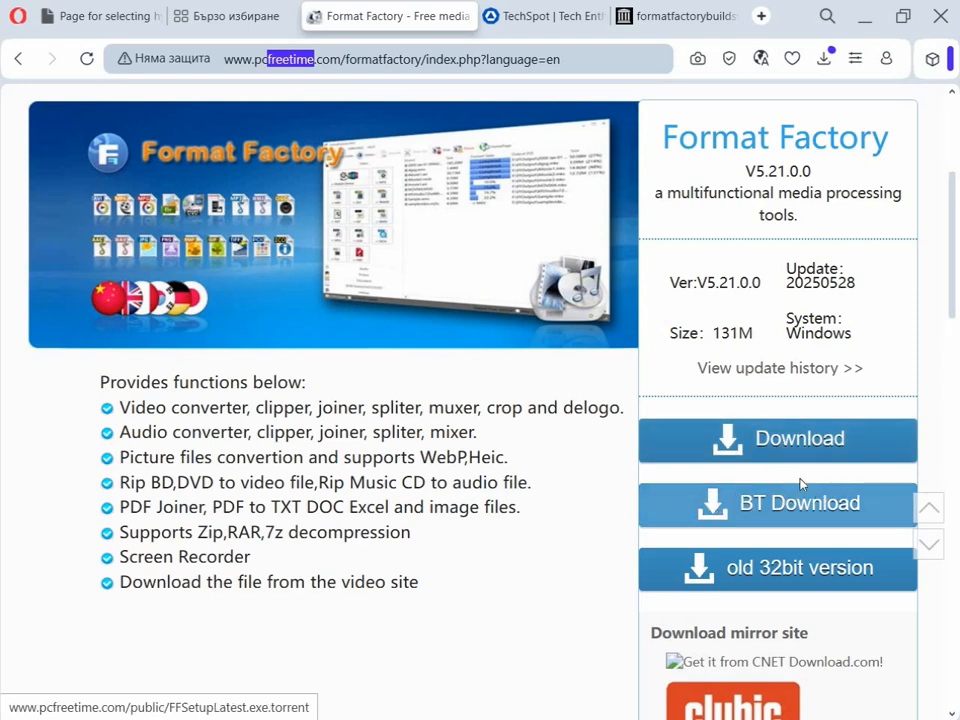
{"action": "left_click", "coordinate": [803, 442]}
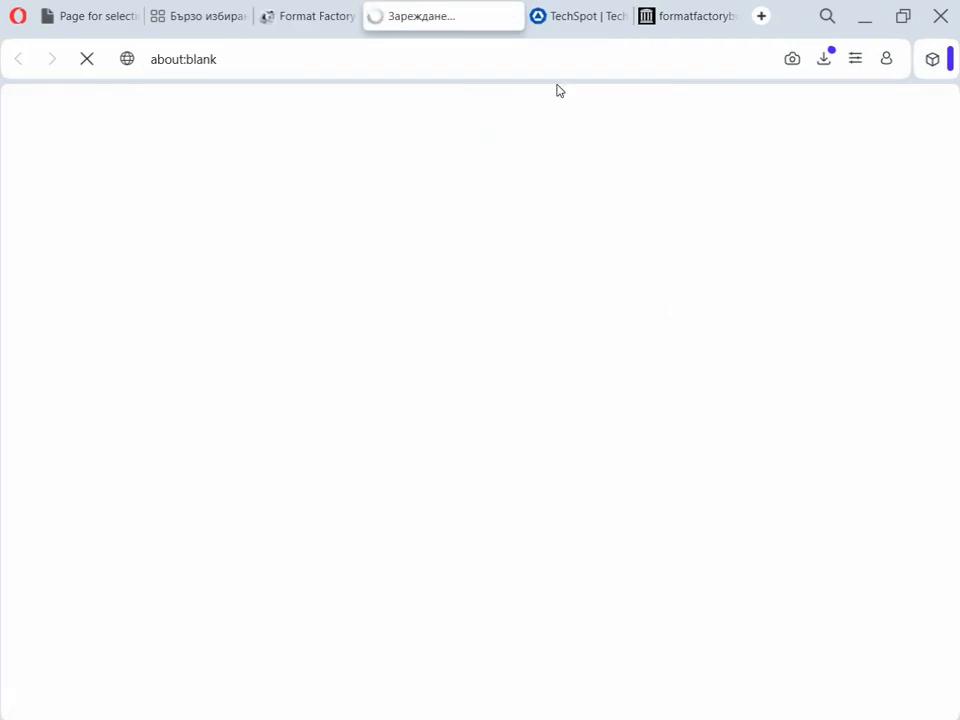
- Download Format Factory 5.21.0.0 from its TechSpot page and save FFSetup5.21.0.0 to the desktop
{"action": "left_click", "coordinate": [576, 16]}
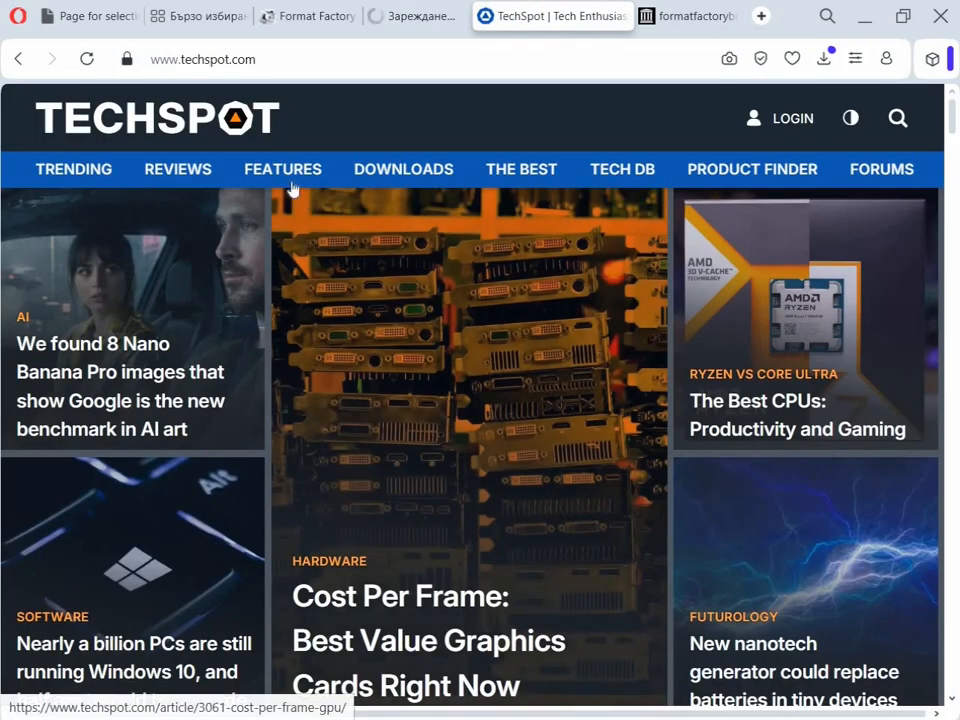
{"action": "left_click", "coordinate": [18, 59]}
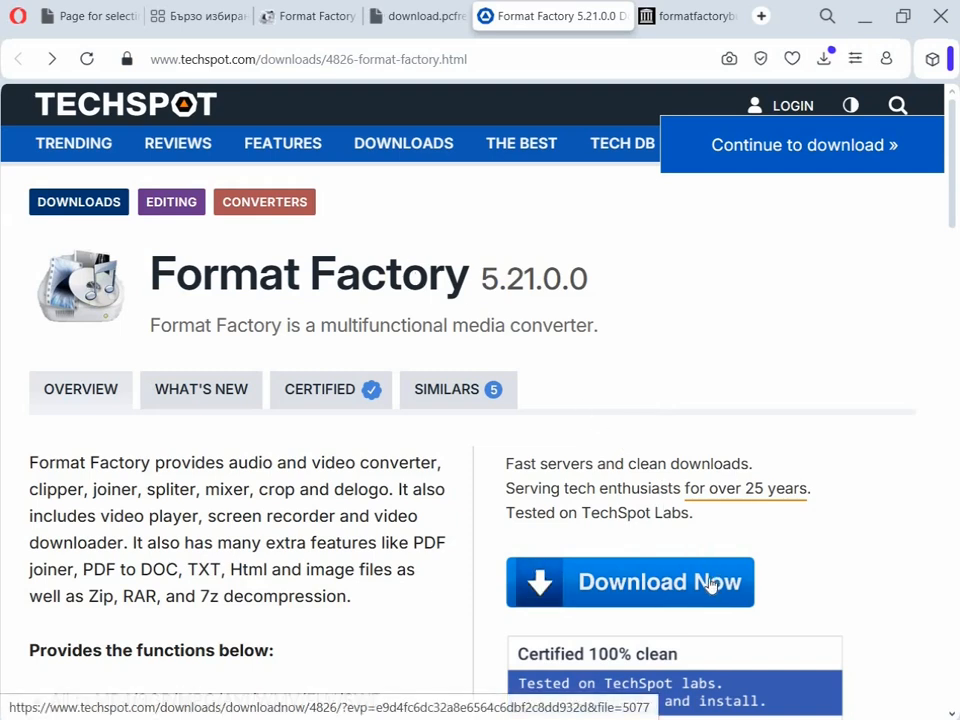
{"action": "left_click", "coordinate": [667, 584]}
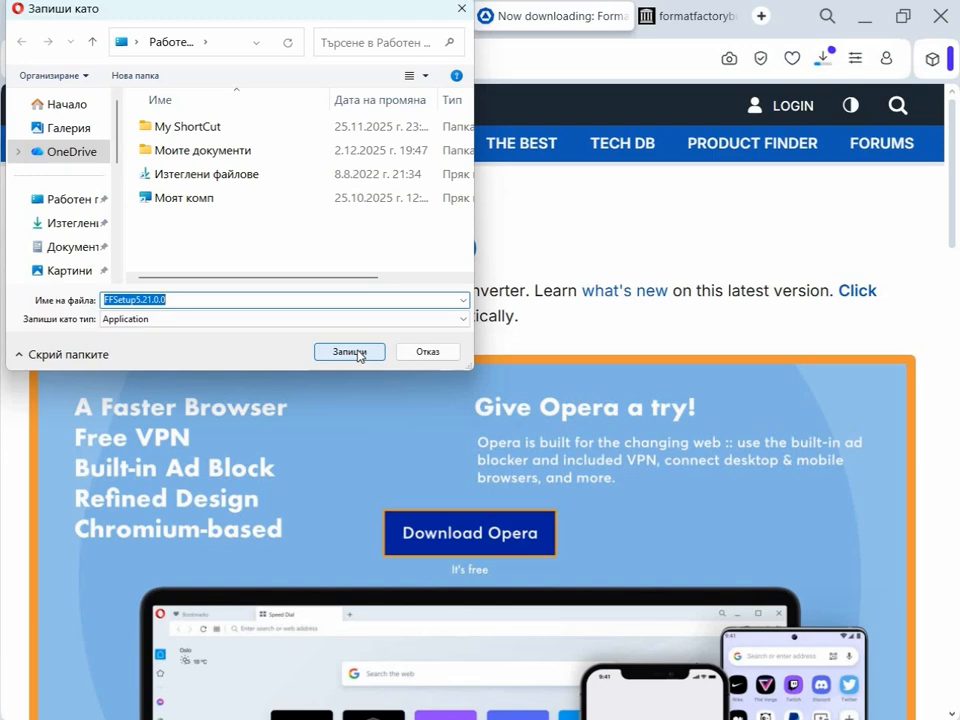
{"action": "left_click", "coordinate": [350, 352]}
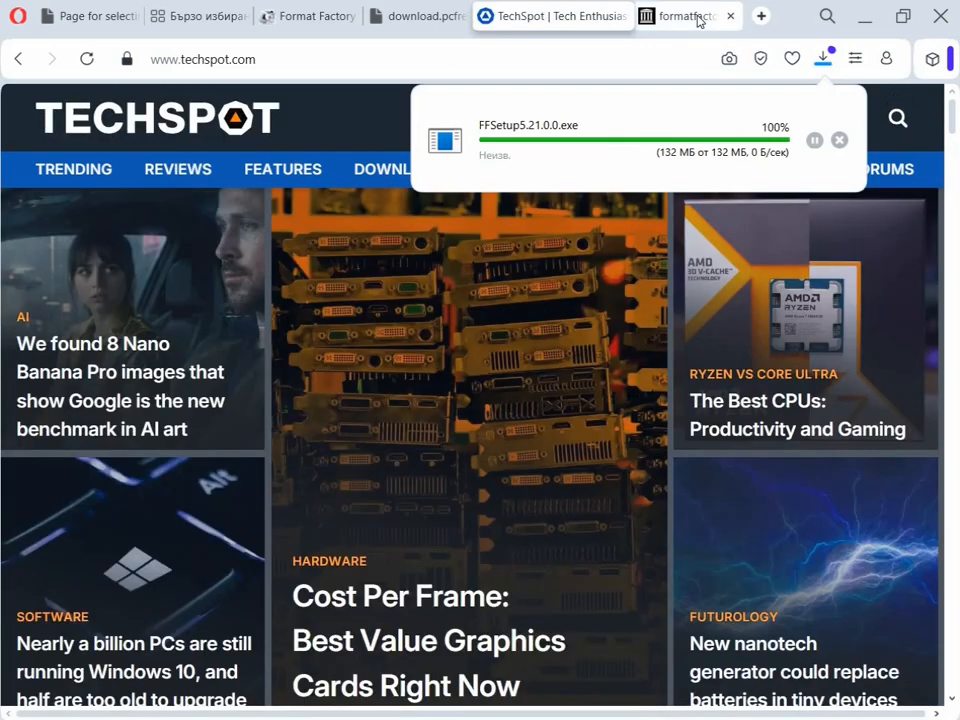
- Download Format Factory v5.20 Portable.rar from the Internet Archive file list and save it to the desktop
{"action": "left_click", "coordinate": [698, 20]}
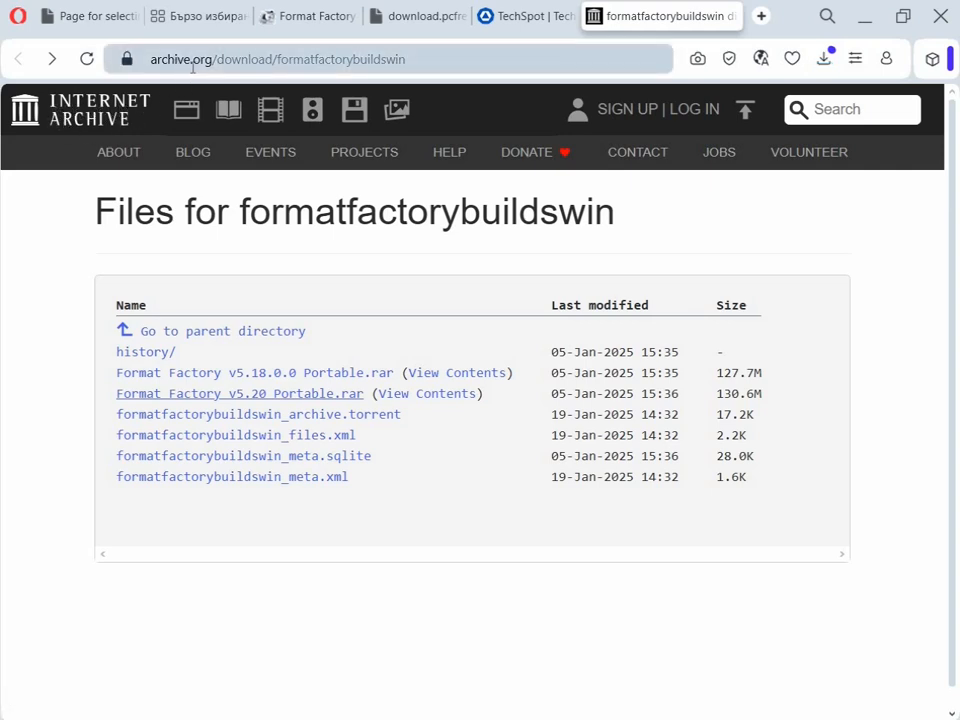
{"action": "left_click", "coordinate": [294, 394]}
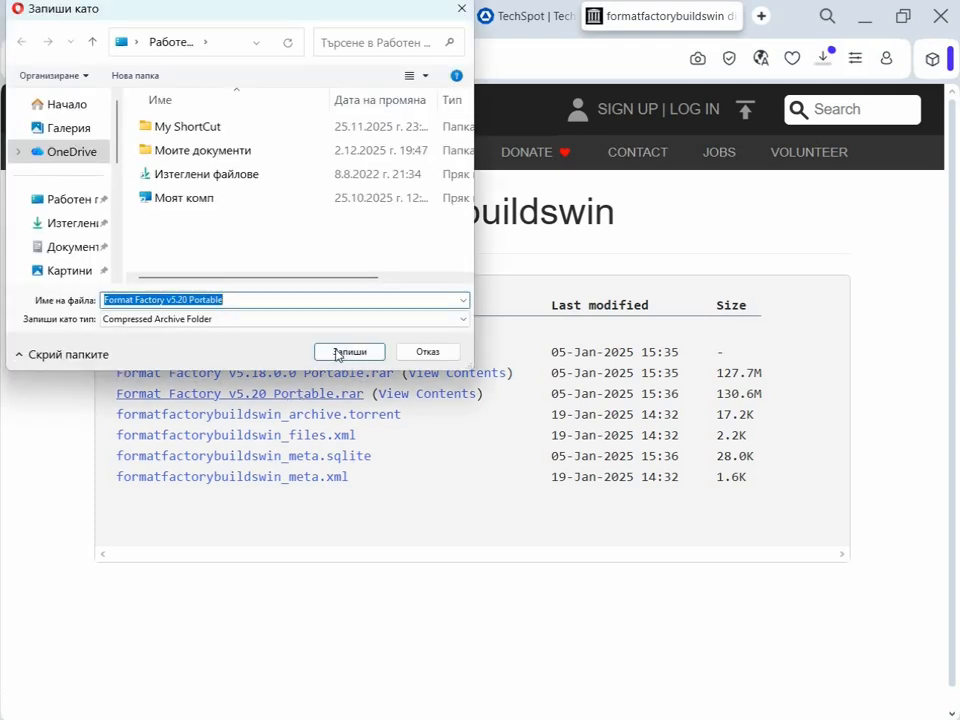
{"action": "left_click", "coordinate": [338, 355]}
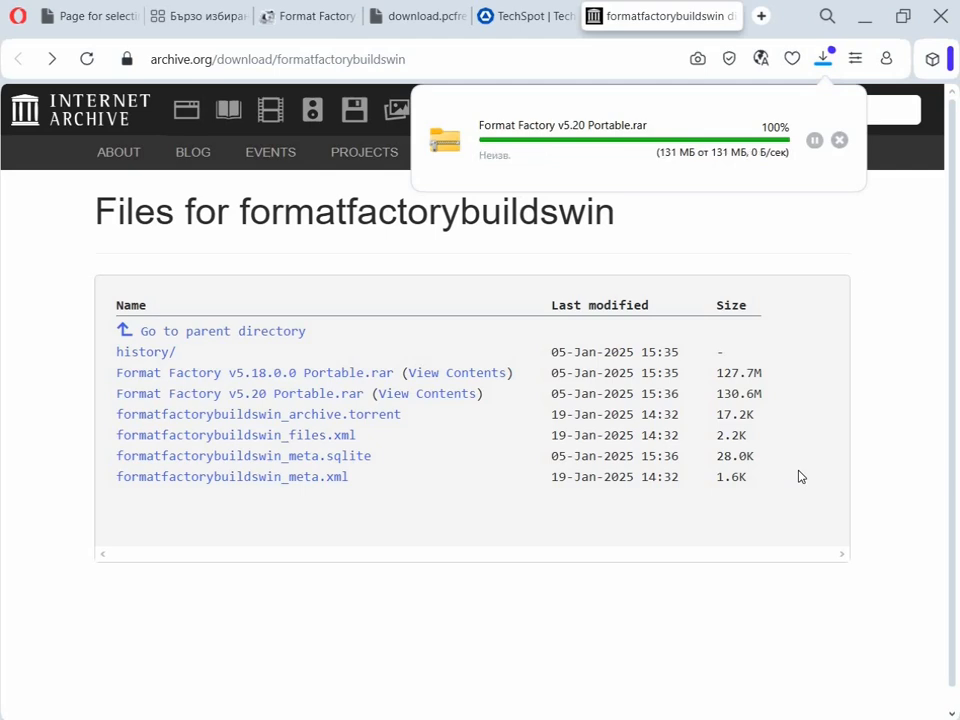
- Minimize the browser and set the two downloaded Format Factory files apart from the other desktop icons, moving the computer shortcut into the freed spot
{"action": "left_click", "coordinate": [863, 28]}
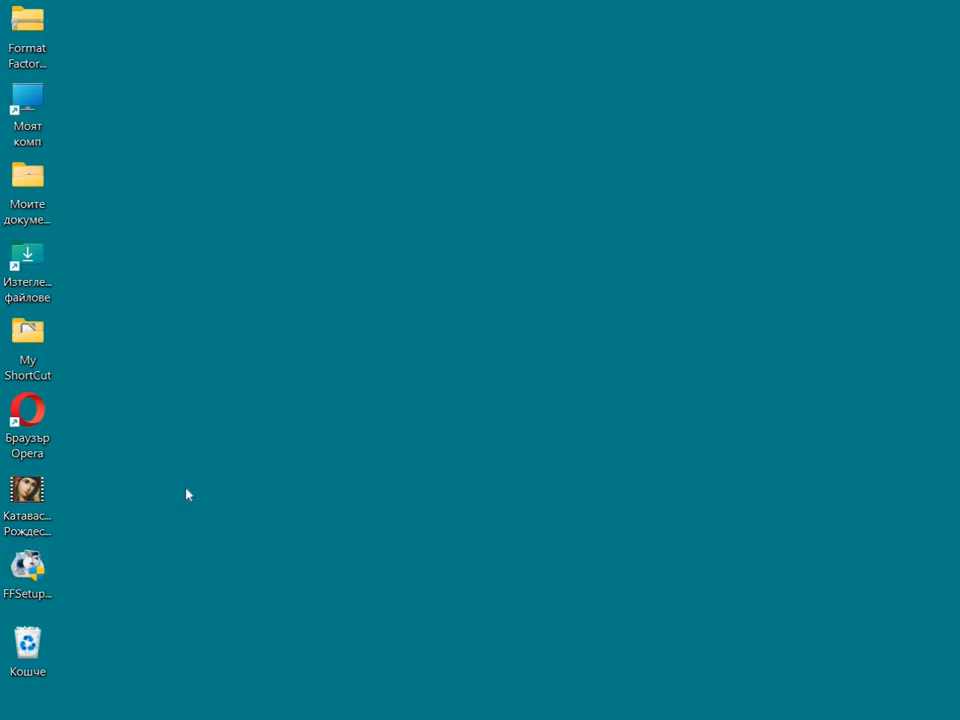
{"action": "left_click_drag", "start_coordinate": [27, 582], "coordinate": [192, 270]}
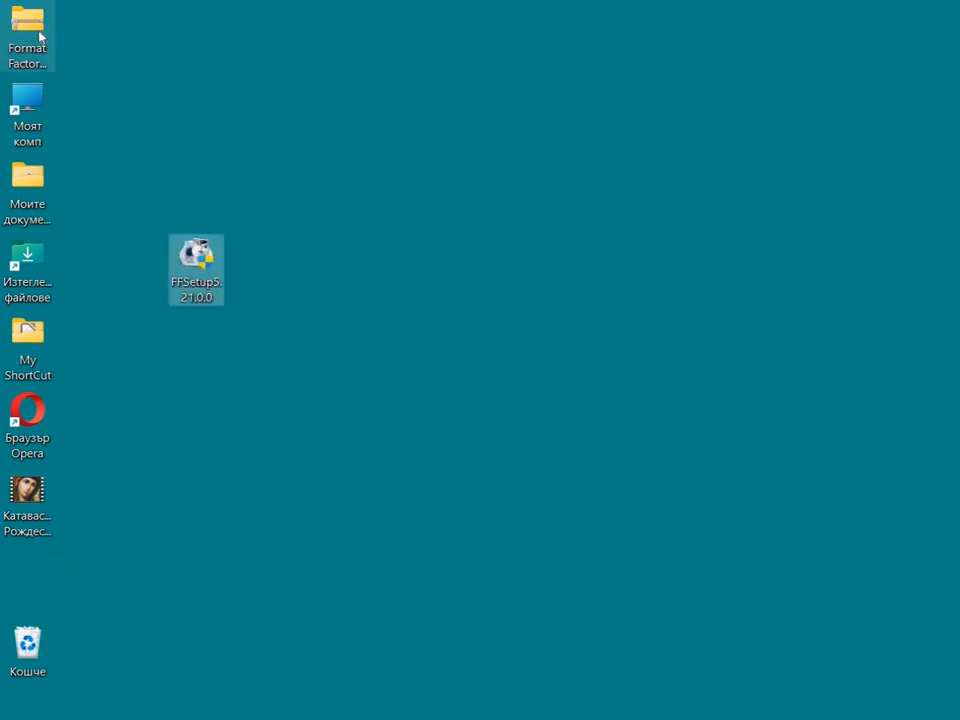
{"action": "left_click_drag", "start_coordinate": [40, 36], "coordinate": [146, 101]}
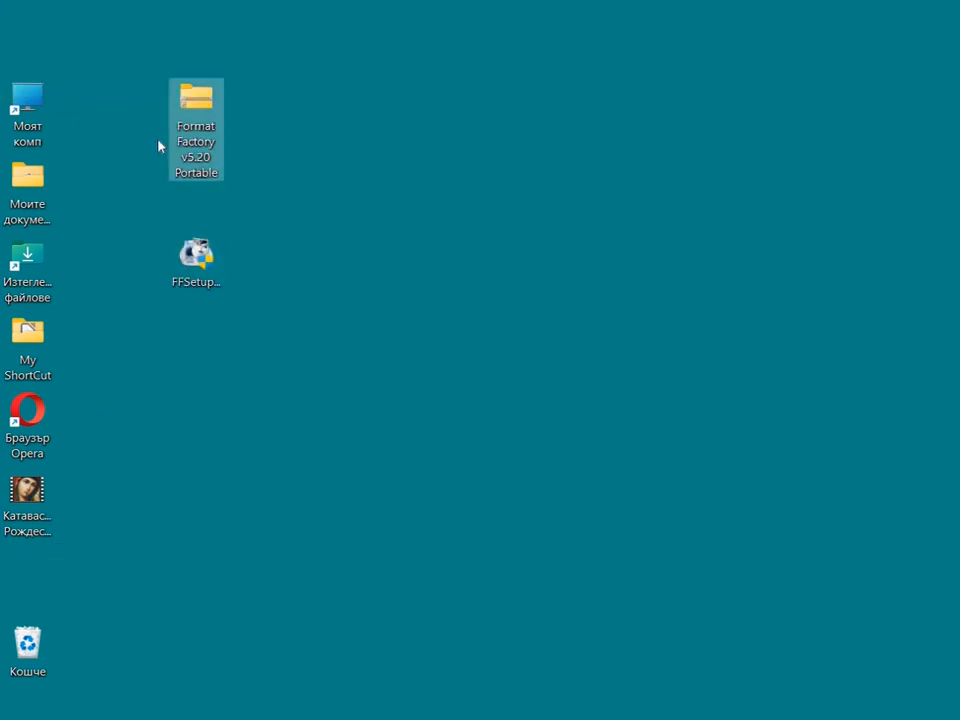
{"action": "left_click_drag", "start_coordinate": [45, 106], "coordinate": [47, 30]}
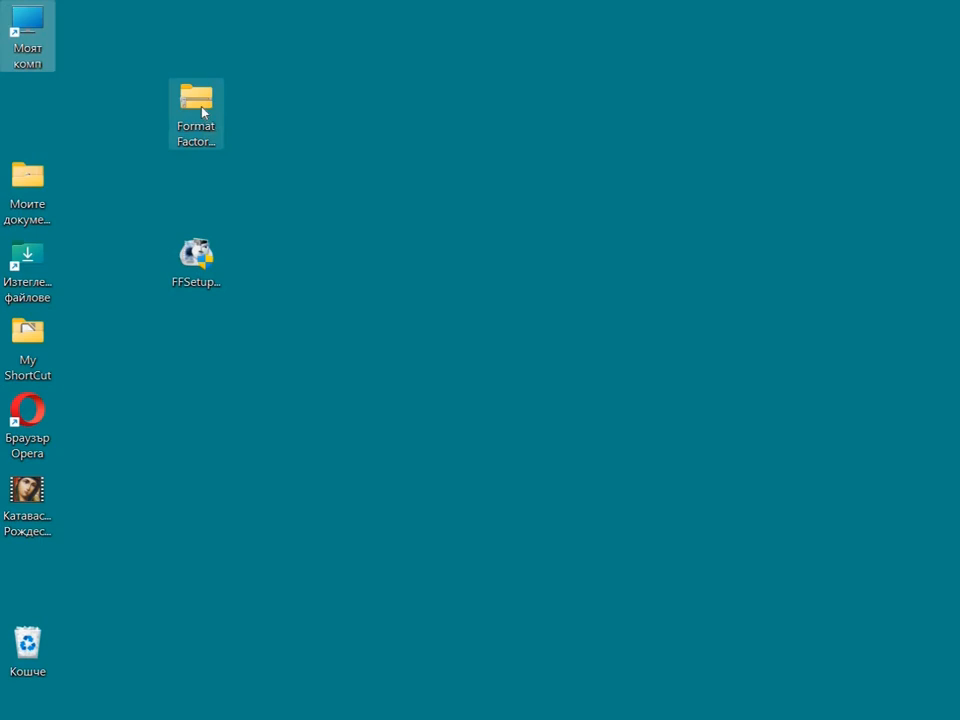
- Run the FFSetup5.21.0.0 installer from the desktop and accept the licence agreement
{"action": "double_click", "coordinate": [200, 262]}
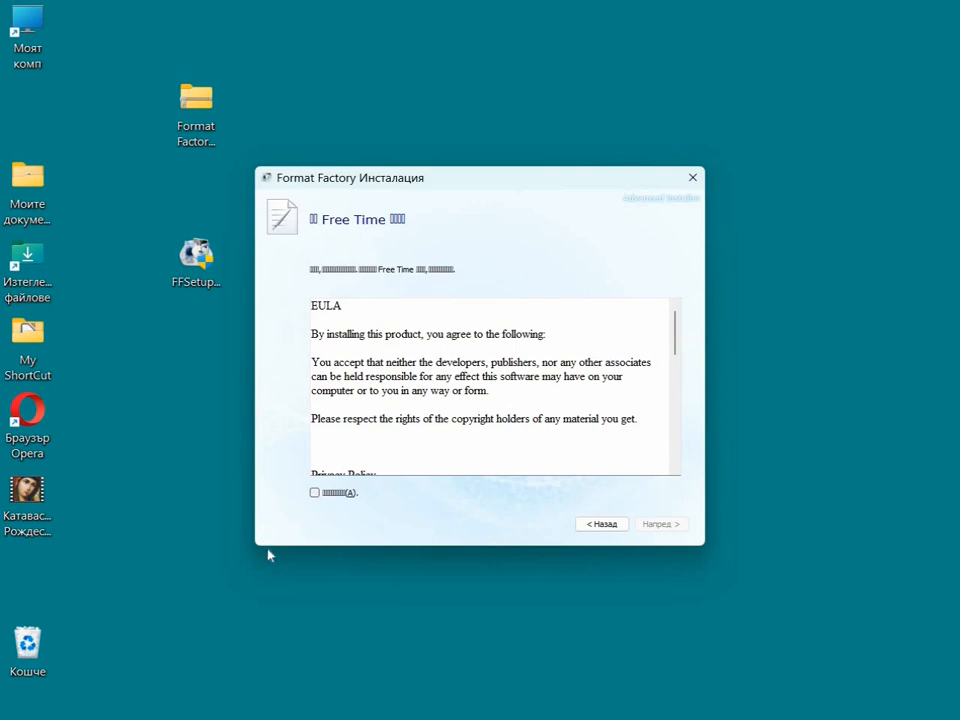
{"action": "left_click", "coordinate": [314, 492]}
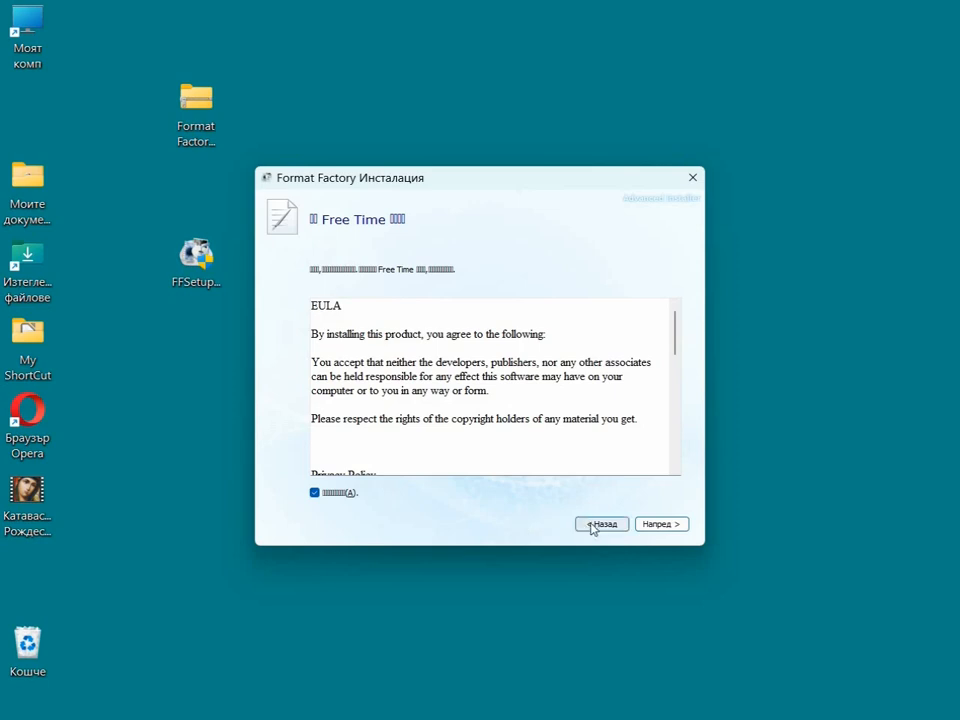
{"action": "left_click", "coordinate": [664, 528]}
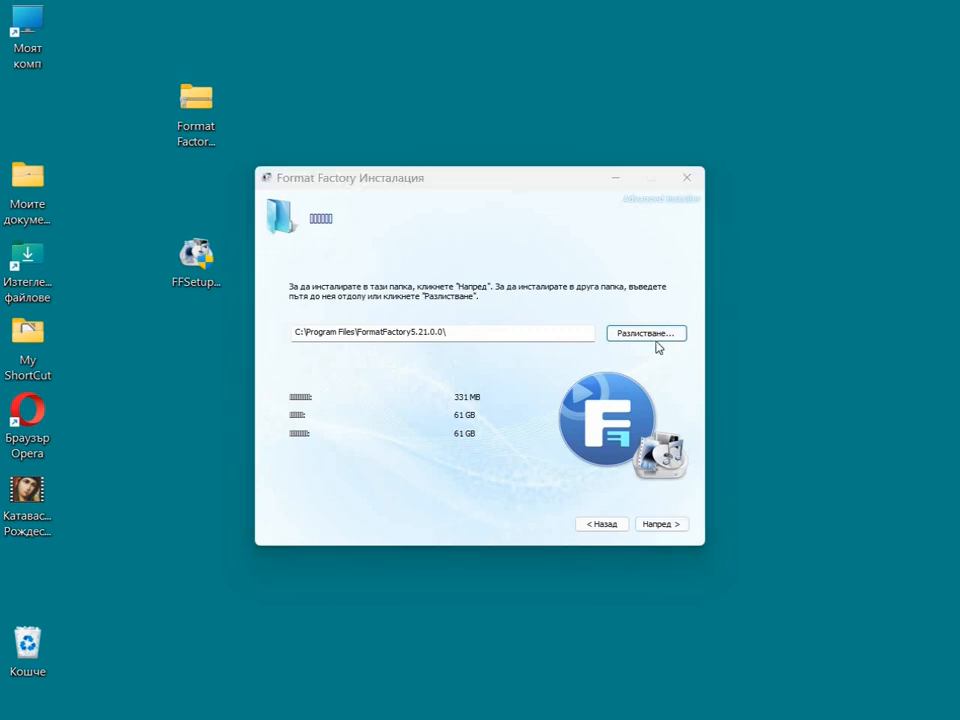
- Keep the default installation folder C:\Program Files\FormatFactory5.21.0.0\ and start the installation
{"action": "left_click", "coordinate": [658, 340]}
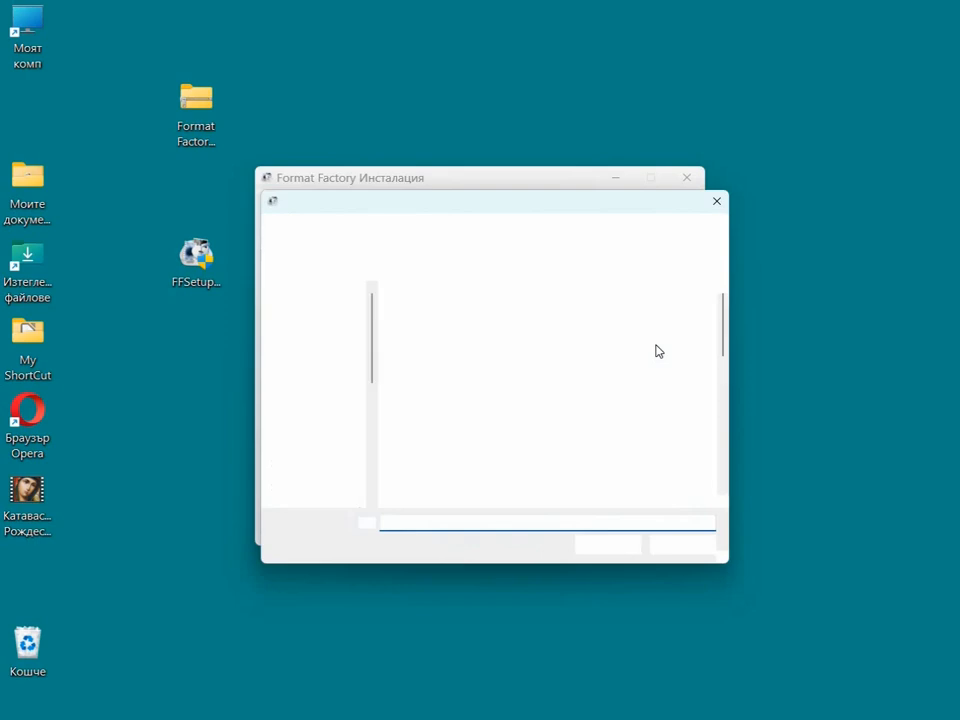
{"action": "left_click", "coordinate": [683, 545]}
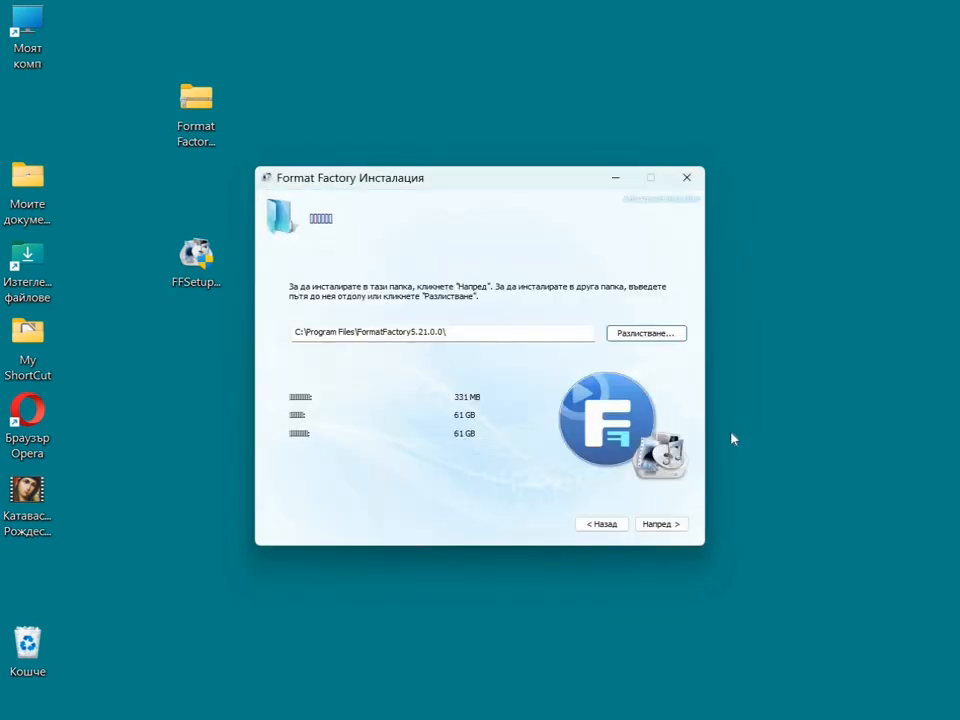
{"action": "left_click", "coordinate": [665, 525]}
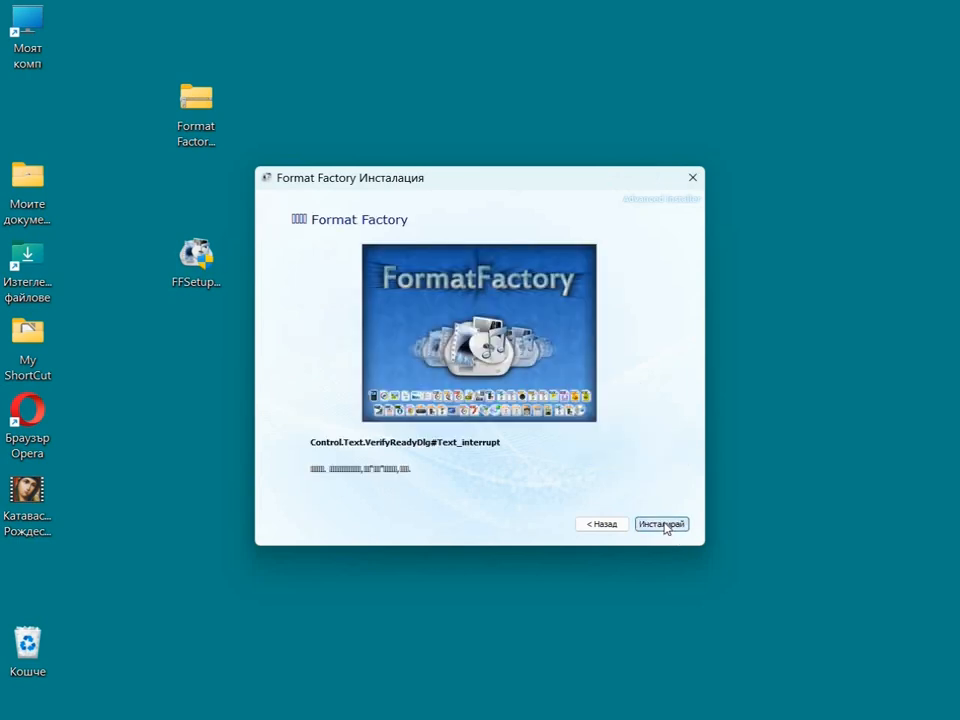
{"action": "left_click", "coordinate": [665, 525]}
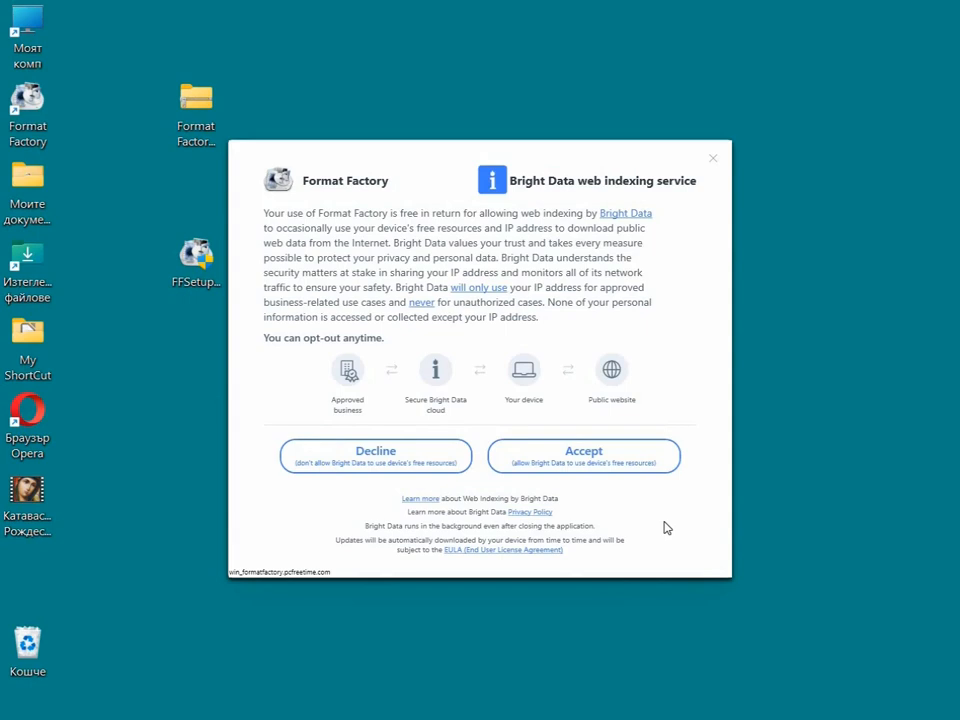
- Accept the Bright Data web indexing service and launch Format Factory from the finished installer
{"action": "left_click", "coordinate": [598, 463]}
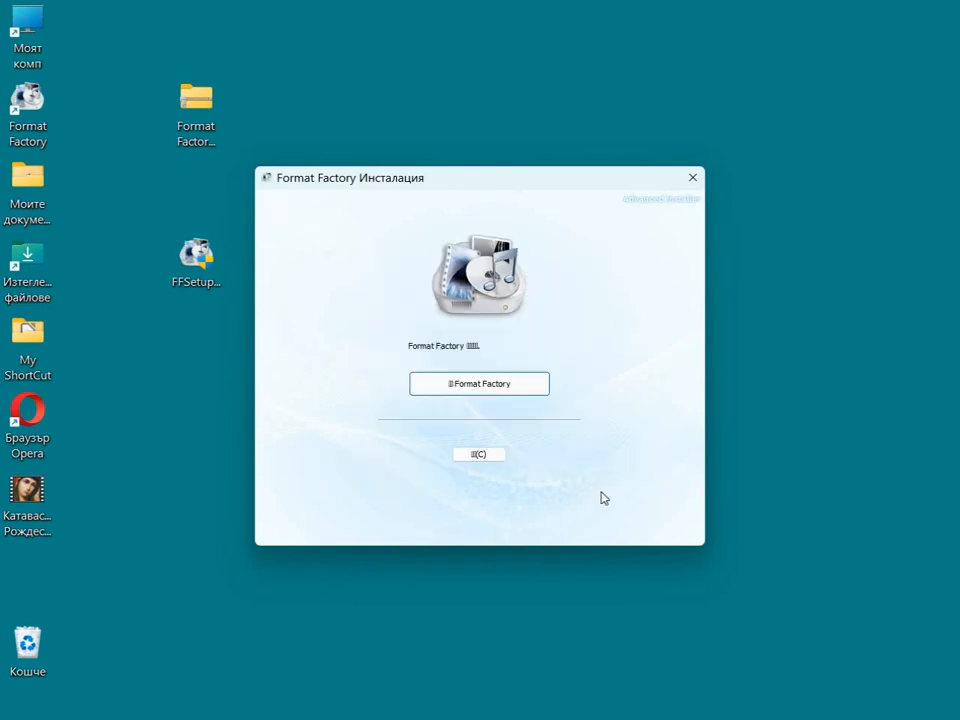
{"action": "left_click", "coordinate": [501, 396]}
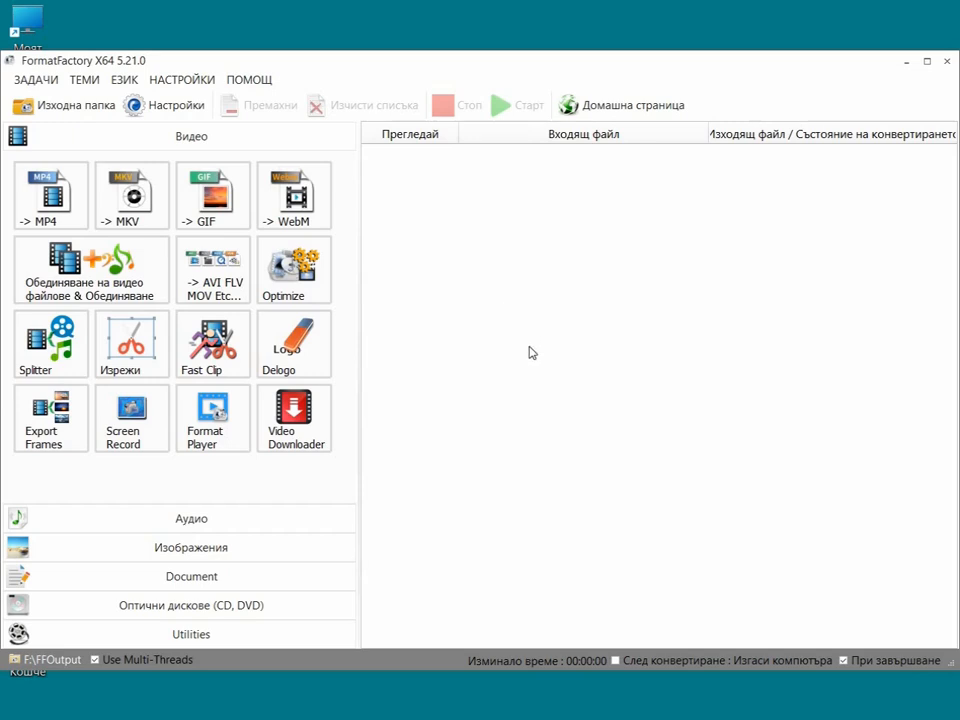
- Look through Format Factory's task, theme, language, settings and help commands without choosing any
{"action": "left_click", "coordinate": [37, 84]}
{"action": "mouse_move", "coordinate": [85, 88]}
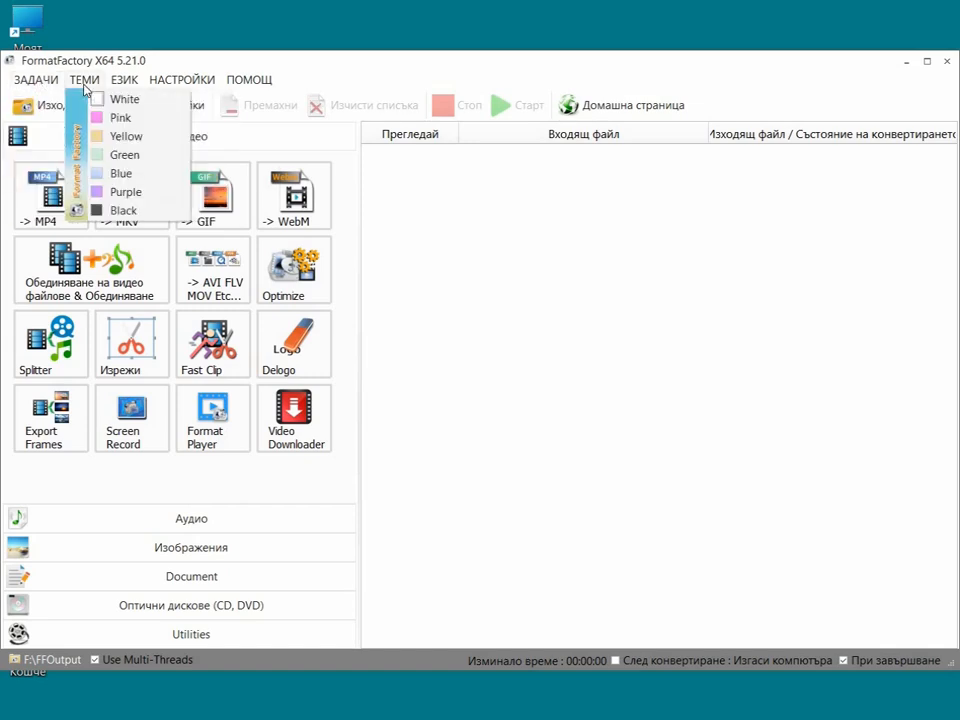
{"action": "mouse_move", "coordinate": [123, 89]}
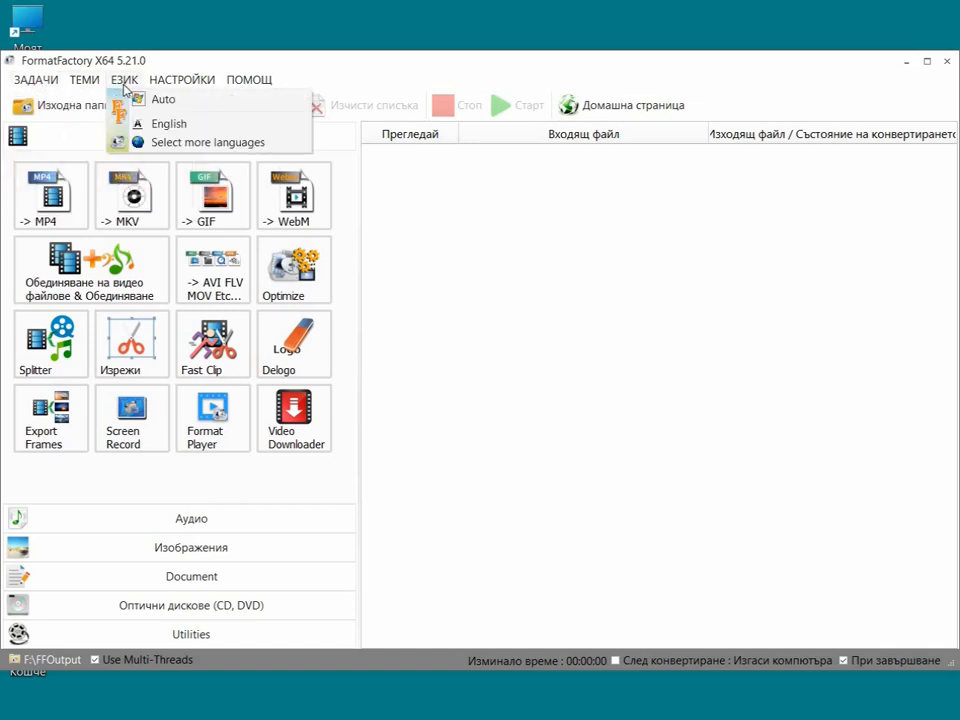
{"action": "mouse_move", "coordinate": [160, 88]}
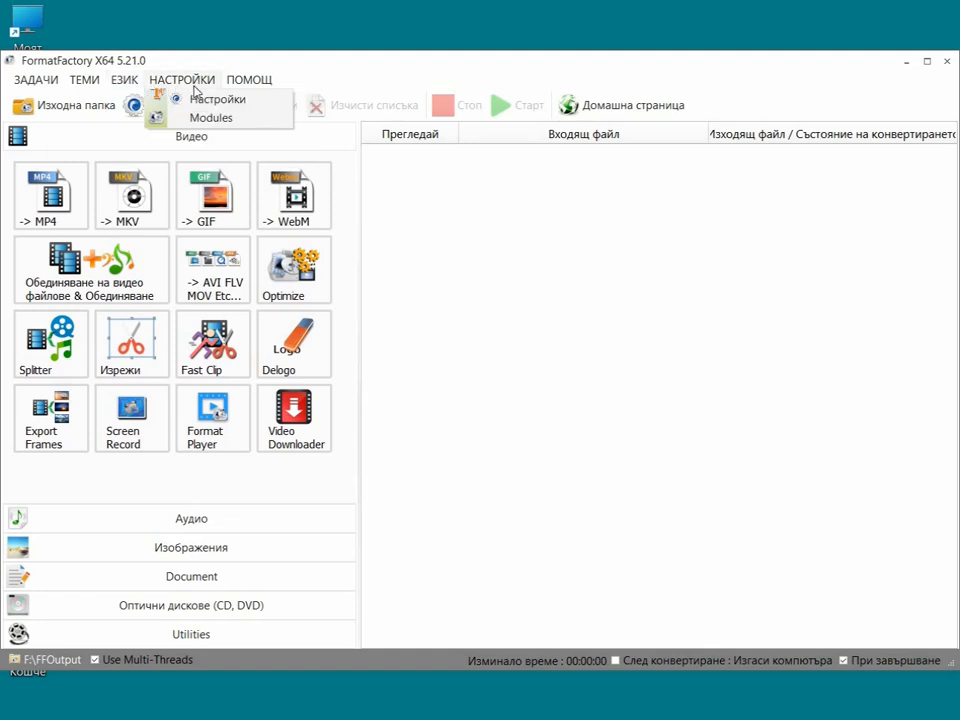
{"action": "mouse_move", "coordinate": [245, 85]}
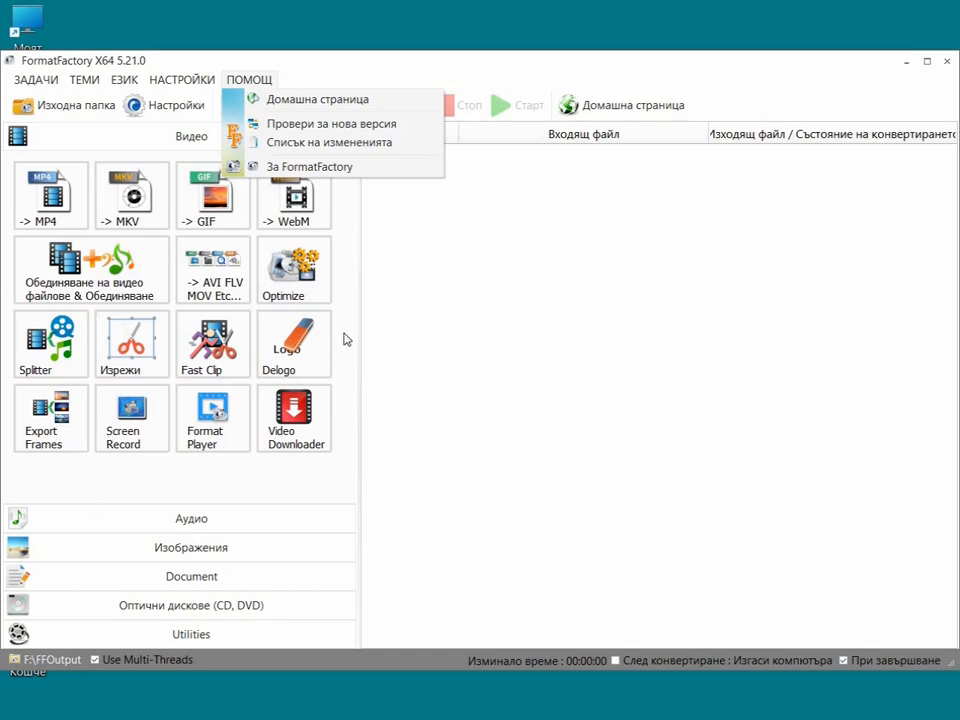
{"action": "left_click", "coordinate": [110, 482]}
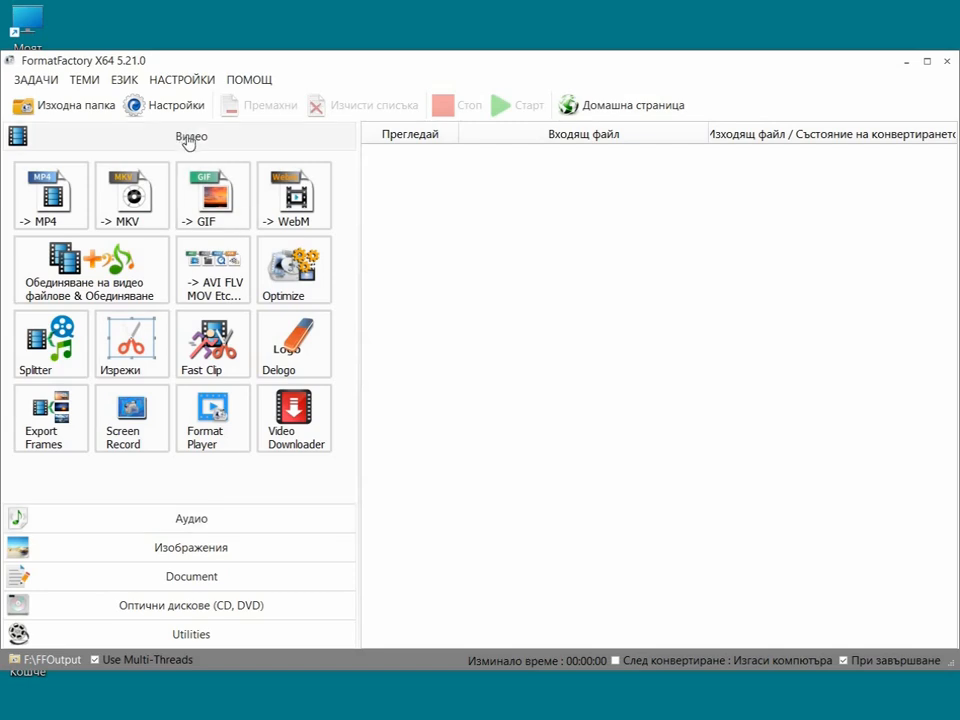
- Look through the audio, image, document, optical disc and utility tool categories, returning to the video tools
{"action": "left_click", "coordinate": [186, 519]}
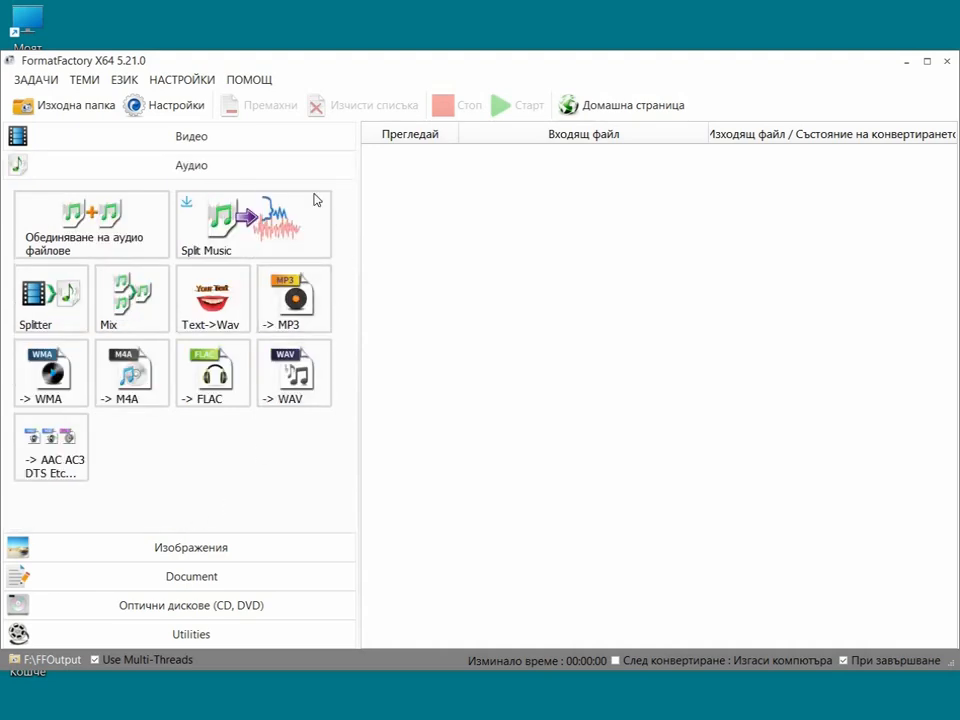
{"action": "left_click", "coordinate": [194, 552]}
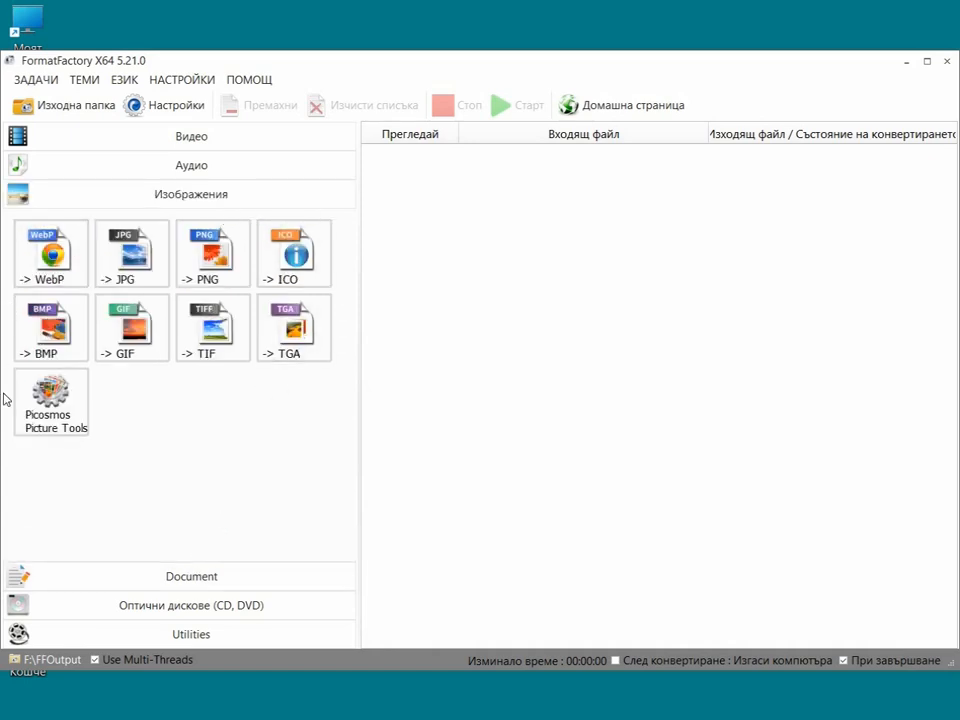
{"action": "left_click", "coordinate": [190, 577]}
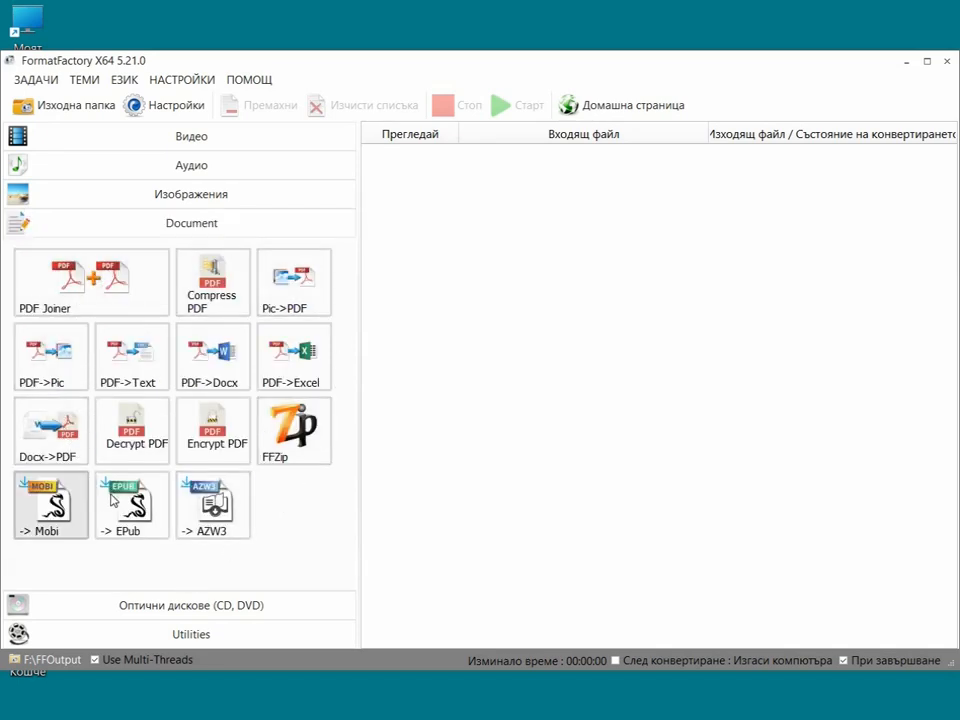
{"action": "left_click", "coordinate": [180, 605]}
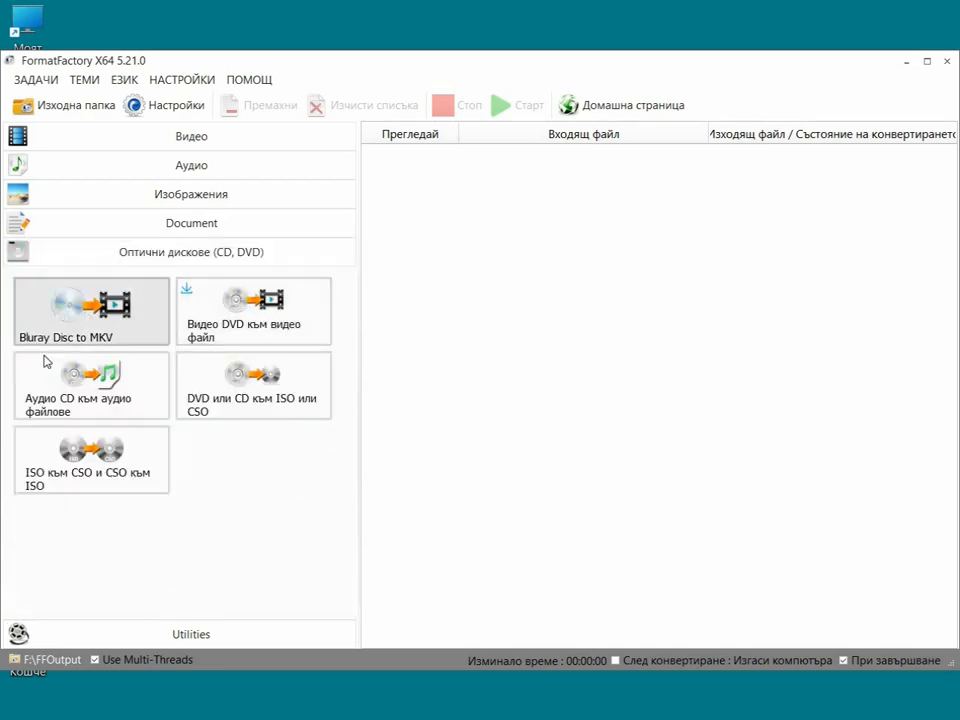
{"action": "left_click", "coordinate": [181, 635]}
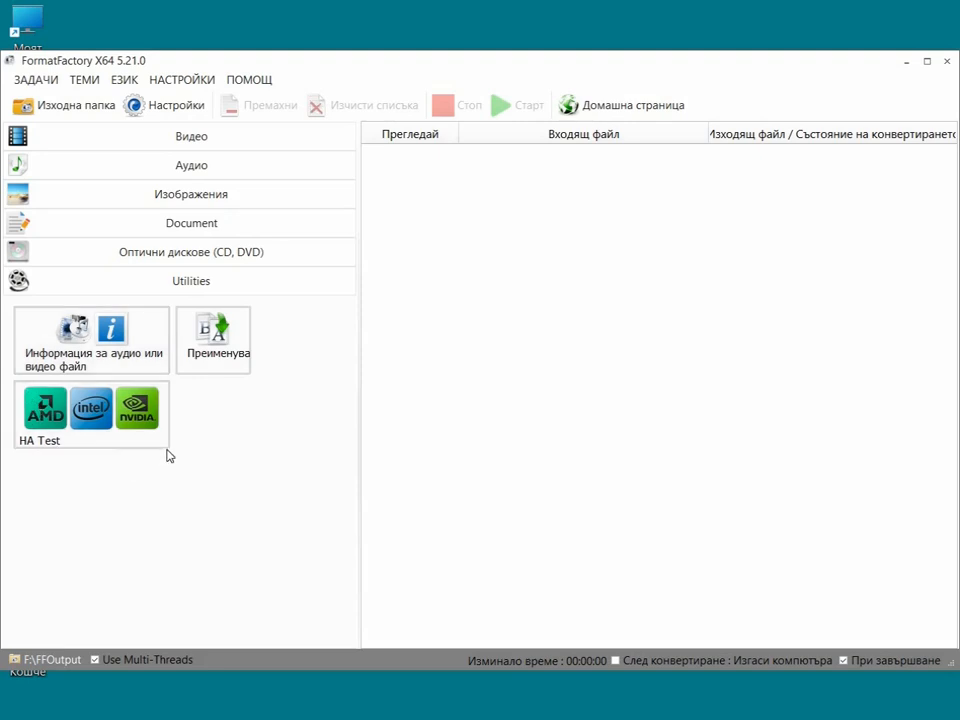
{"action": "left_click", "coordinate": [211, 142]}
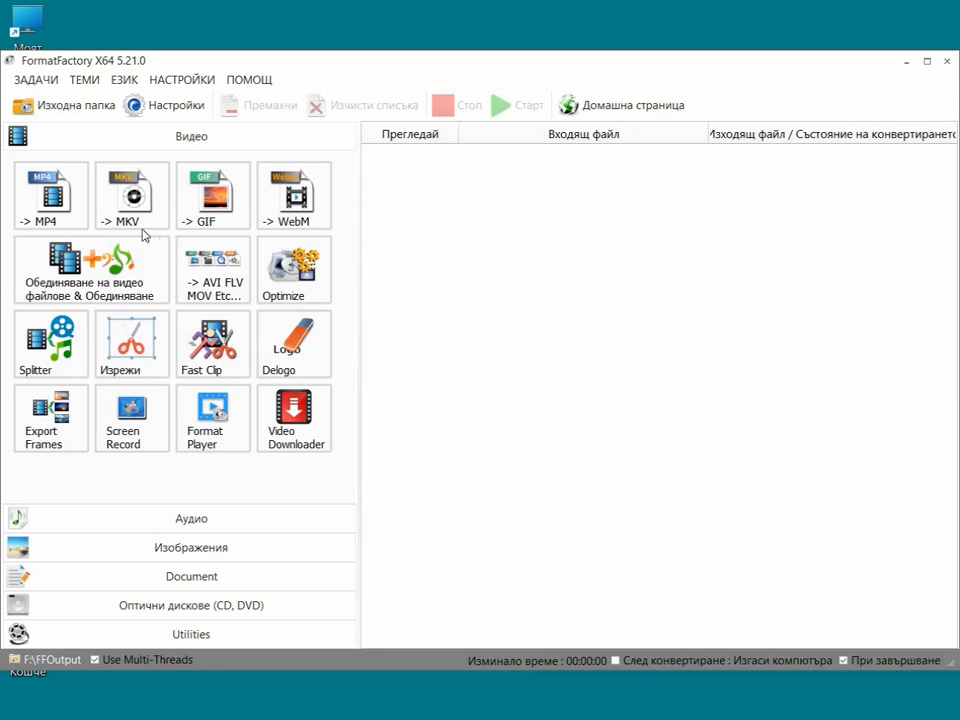
- Add the desktop video Катавасии Рождество Христово to a new video joining task with MP4 output
{"action": "left_click", "coordinate": [126, 286]}
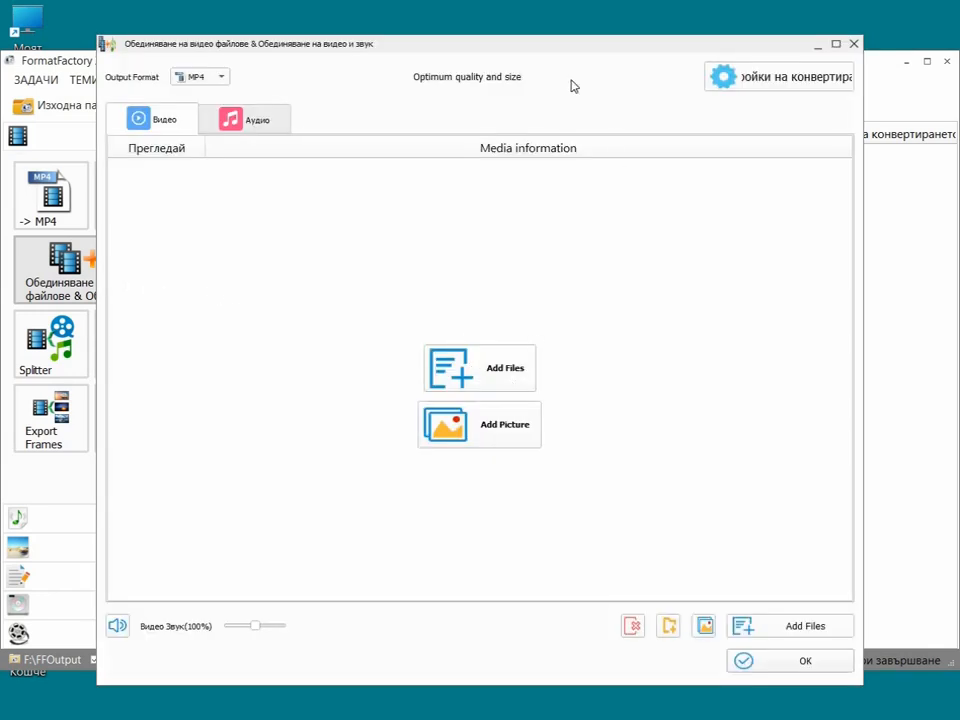
{"action": "left_click", "coordinate": [497, 372]}
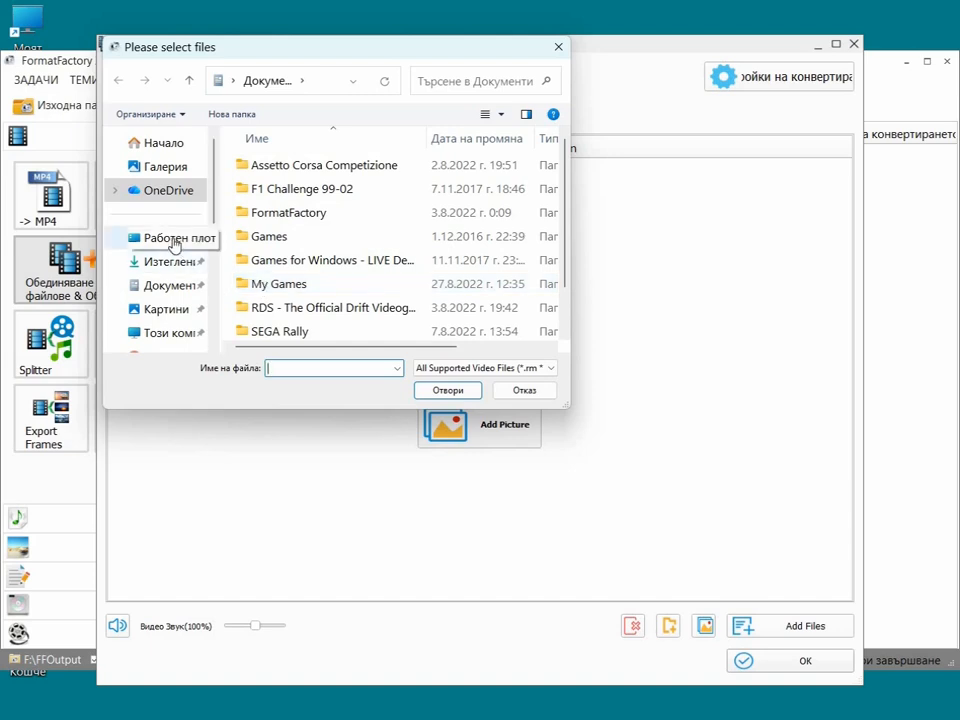
{"action": "left_click", "coordinate": [175, 240]}
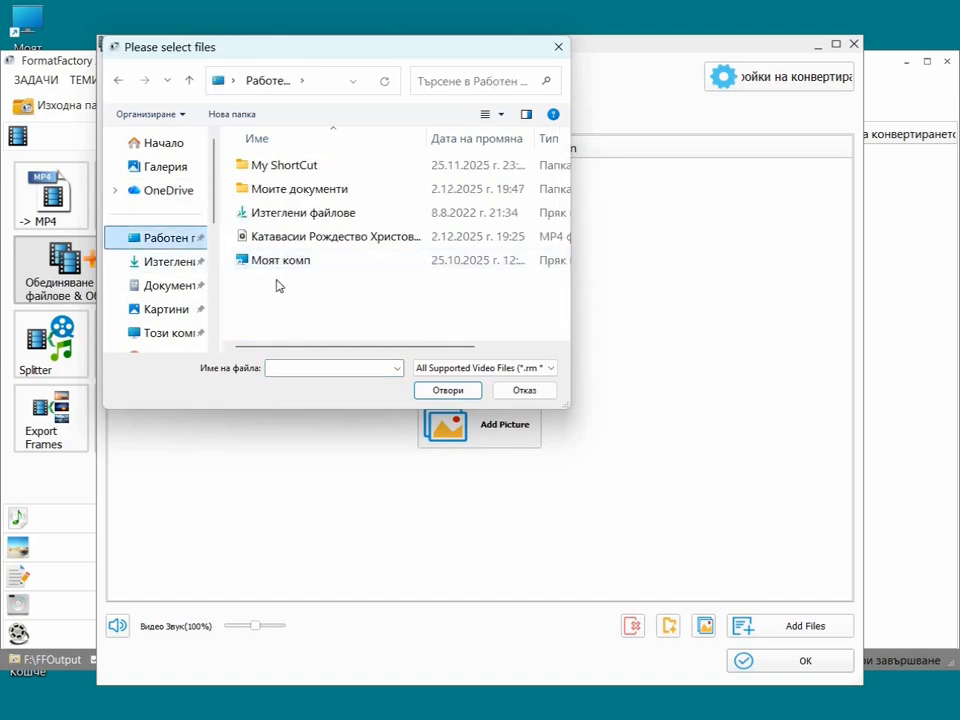
{"action": "left_click", "coordinate": [322, 243]}
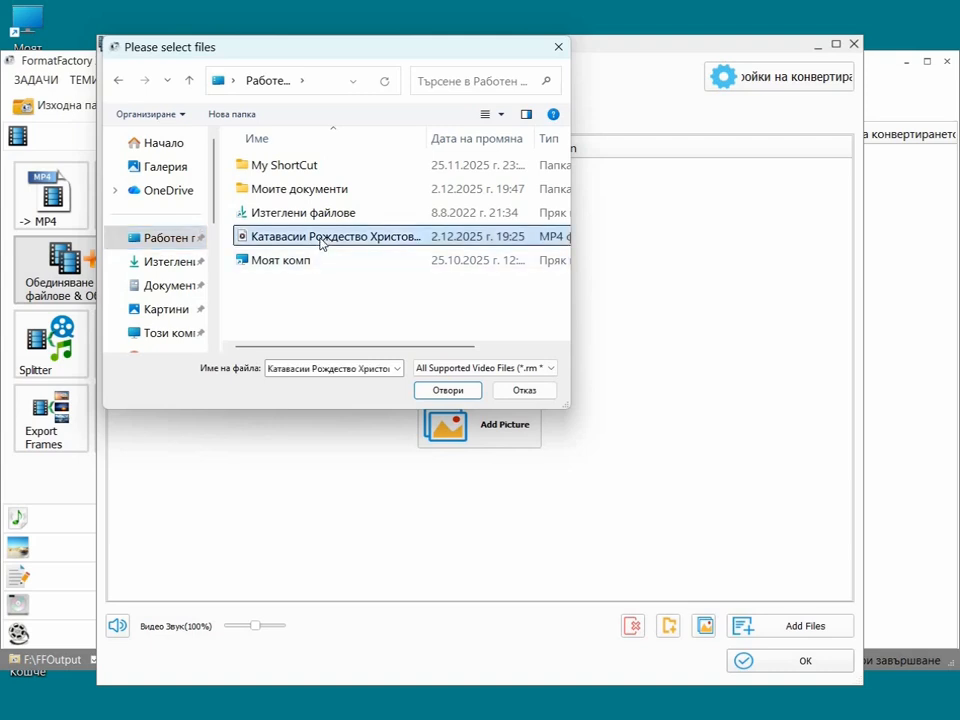
{"action": "left_click", "coordinate": [440, 391]}
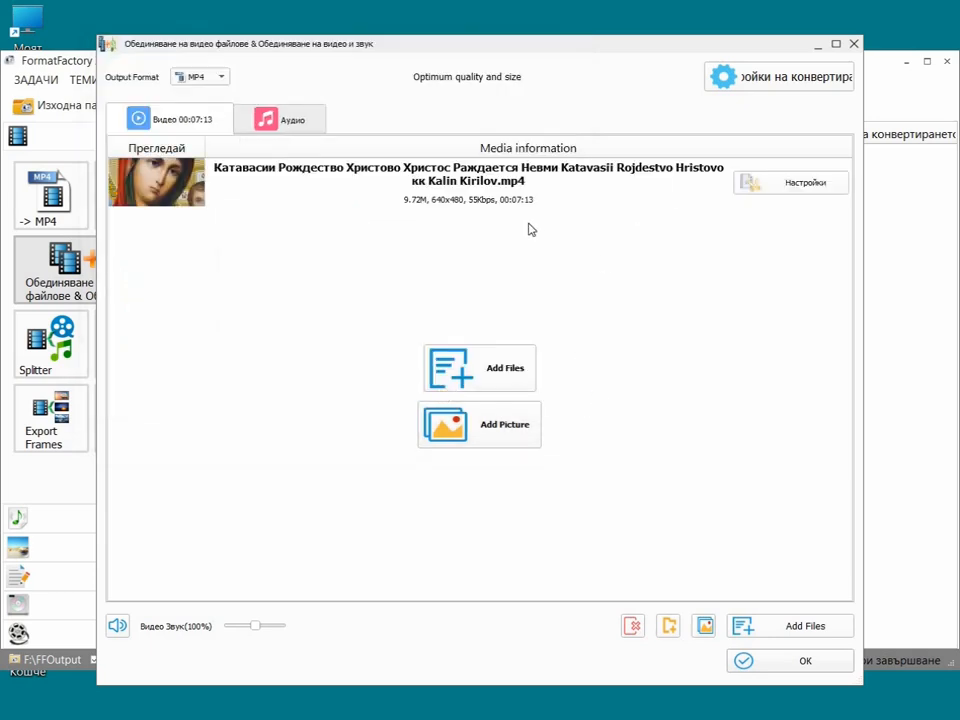
- Browse for a second video without adding one, queue the joining task, and clear the task list
{"action": "left_click", "coordinate": [507, 377]}
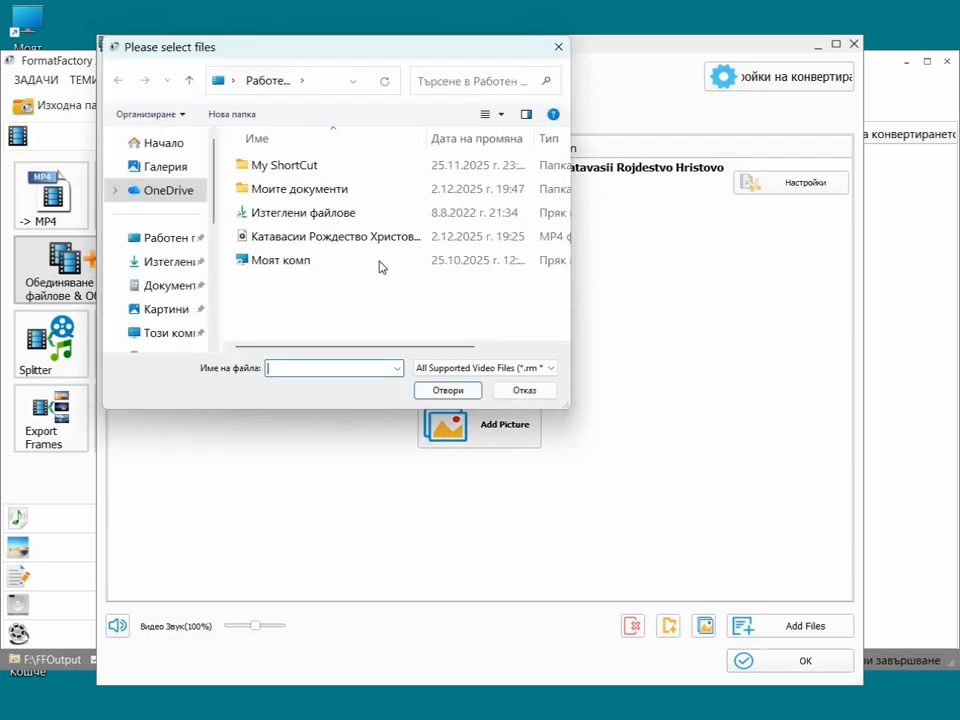
{"action": "left_click", "coordinate": [522, 390]}
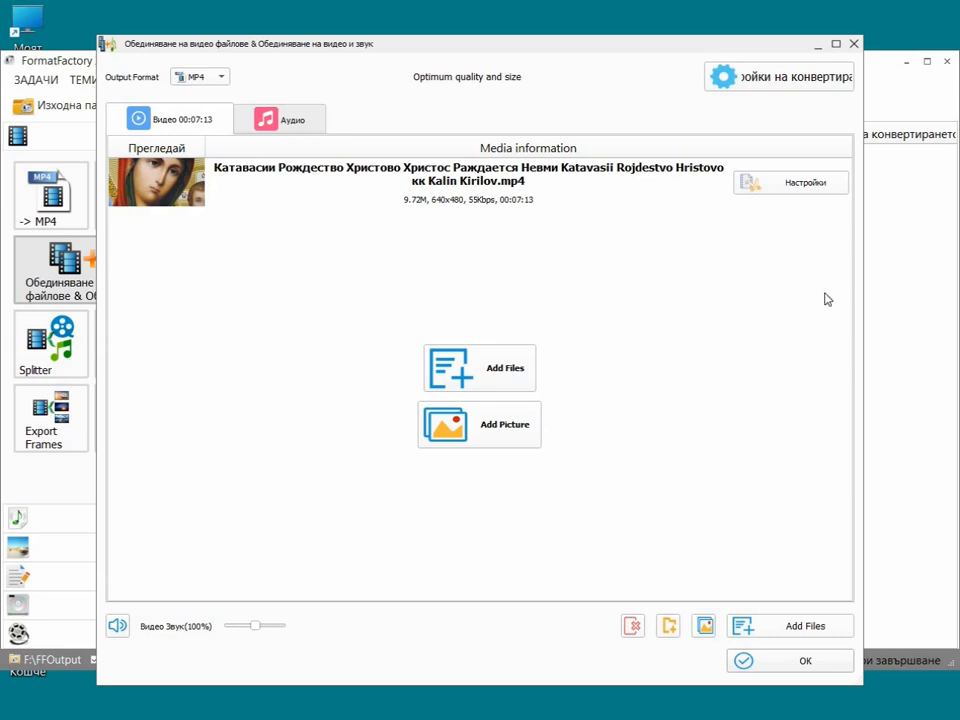
{"action": "left_click", "coordinate": [806, 661]}
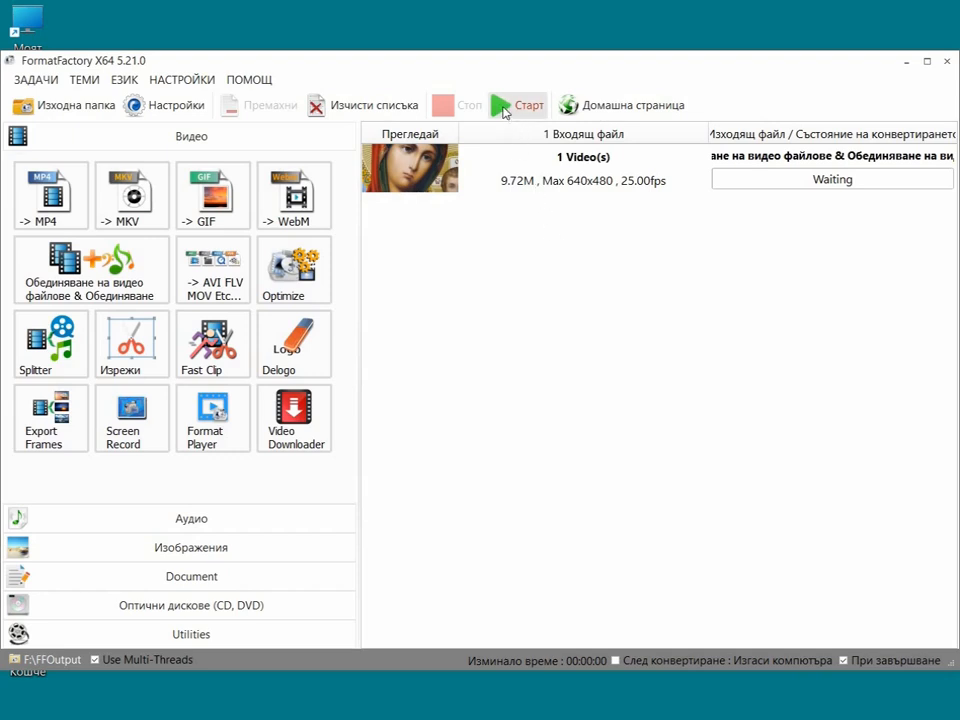
{"action": "left_click", "coordinate": [358, 112]}
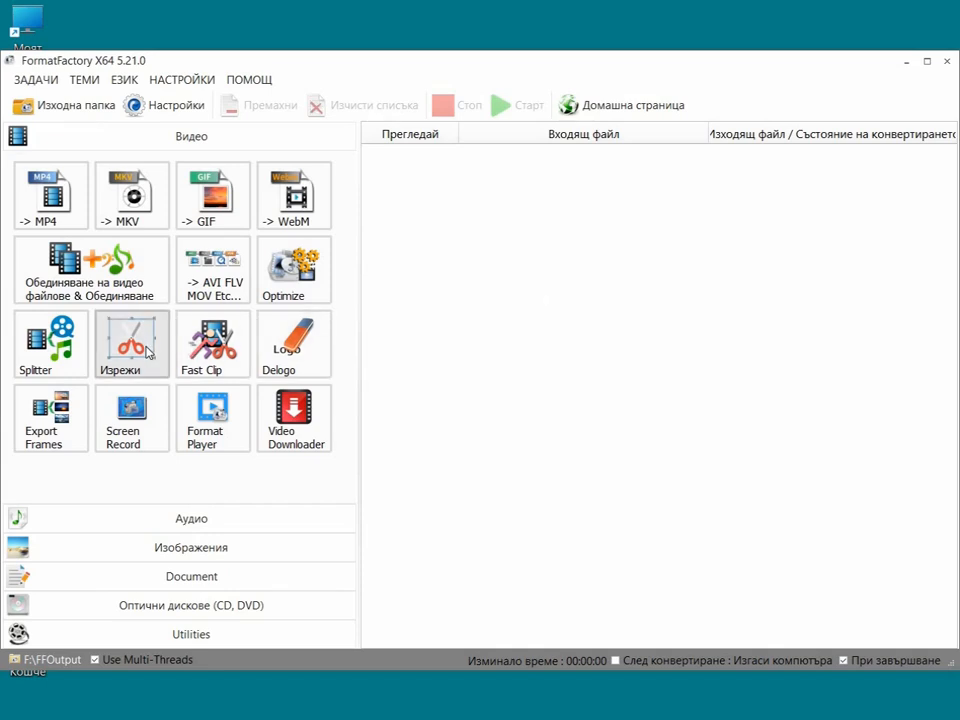
- Load the desktop video Катавасии Рождество Христово into the crop tool (Изрежи)
{"action": "left_click", "coordinate": [148, 352]}
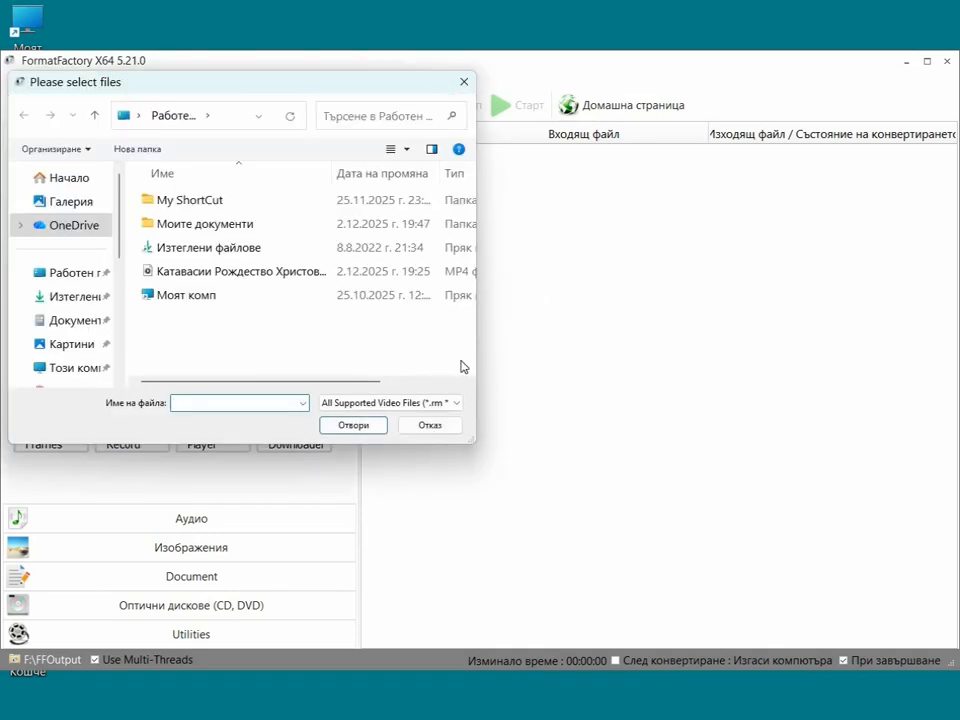
{"action": "left_click", "coordinate": [238, 271]}
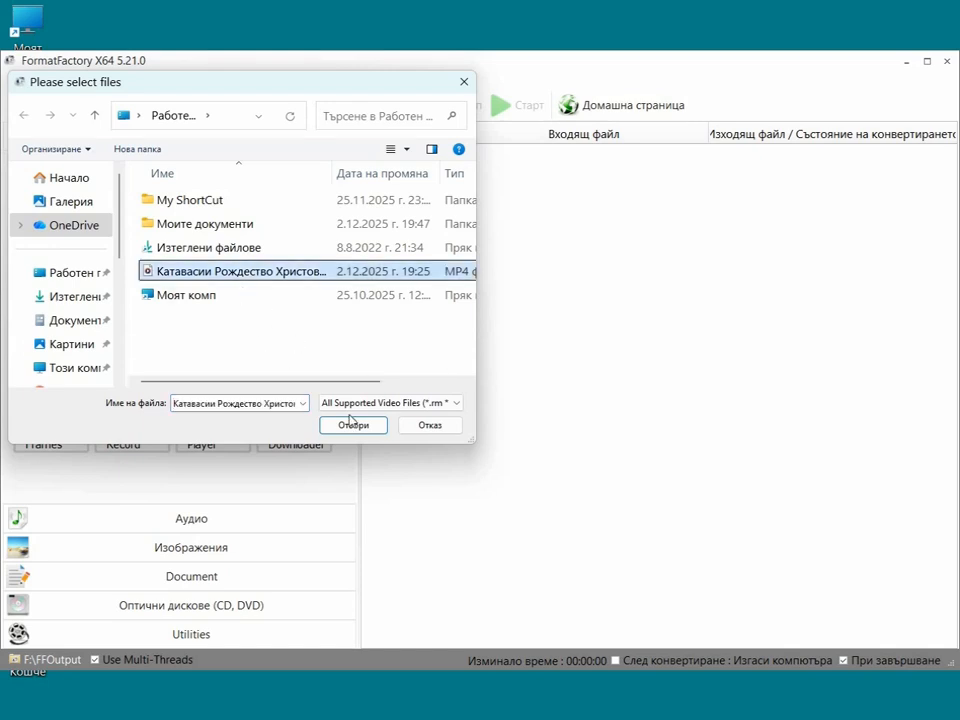
{"action": "left_click", "coordinate": [353, 425]}
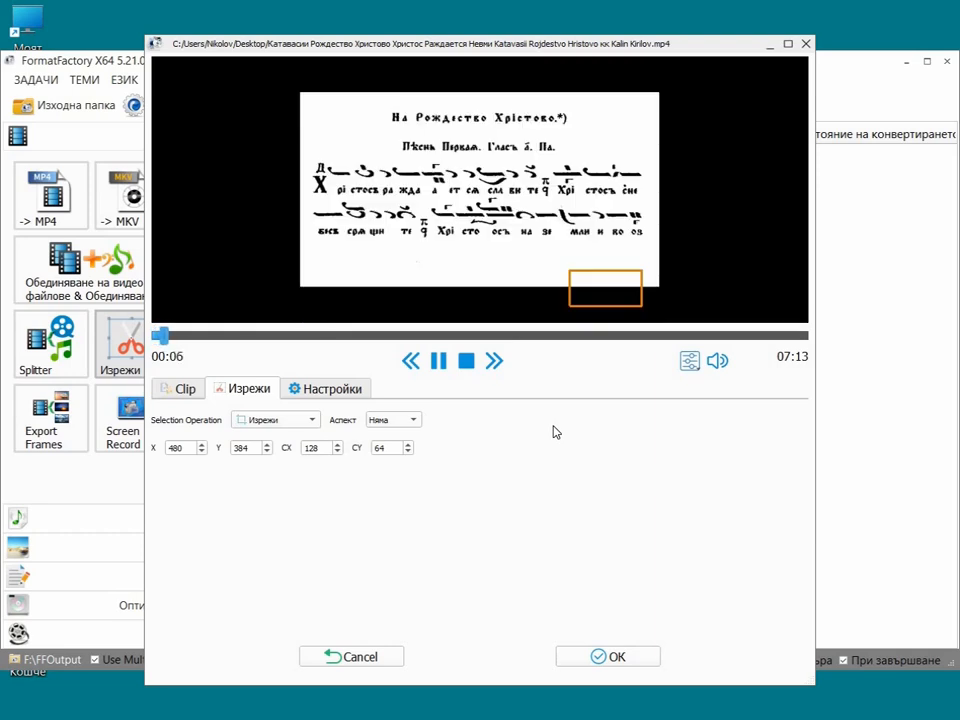
- Pause the preview and enlarge the crop frame to about 640 by 442, positioned at X 0, Y 6
{"action": "left_click", "coordinate": [446, 367]}
{"action": "left_click_drag", "start_coordinate": [604, 270], "coordinate": [633, 60]}
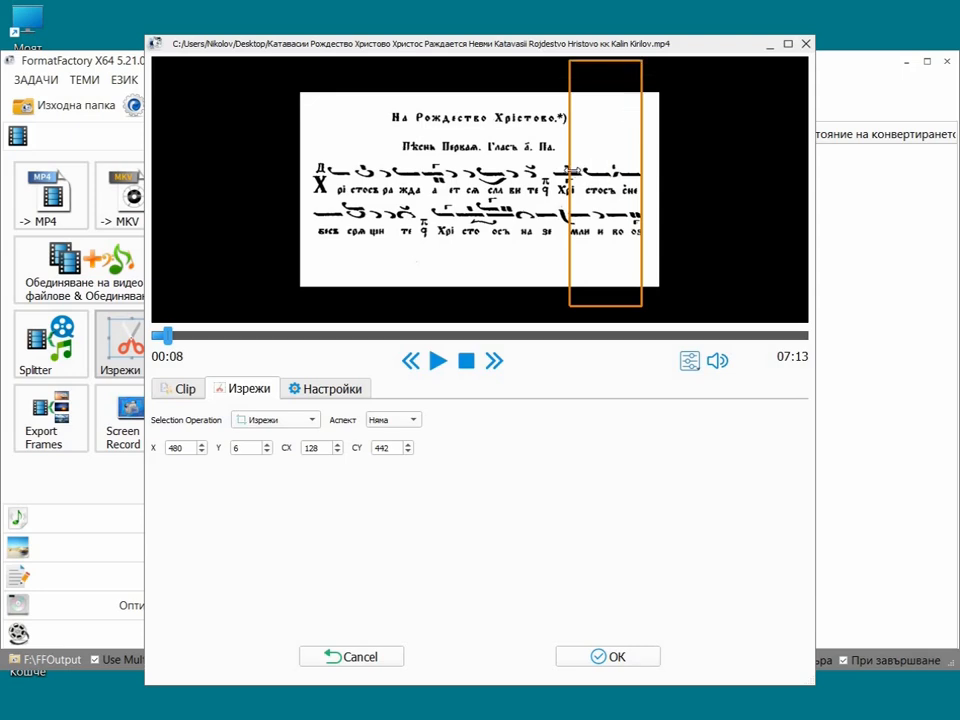
{"action": "left_click_drag", "start_coordinate": [572, 170], "coordinate": [208, 167]}
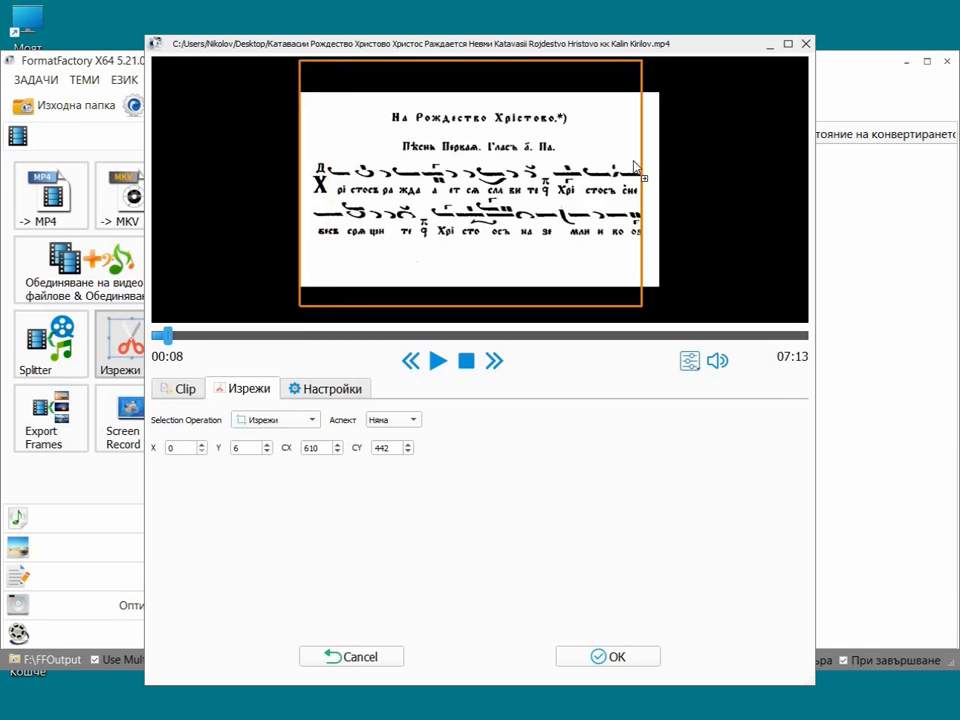
{"action": "left_click_drag", "start_coordinate": [638, 168], "coordinate": [748, 191]}
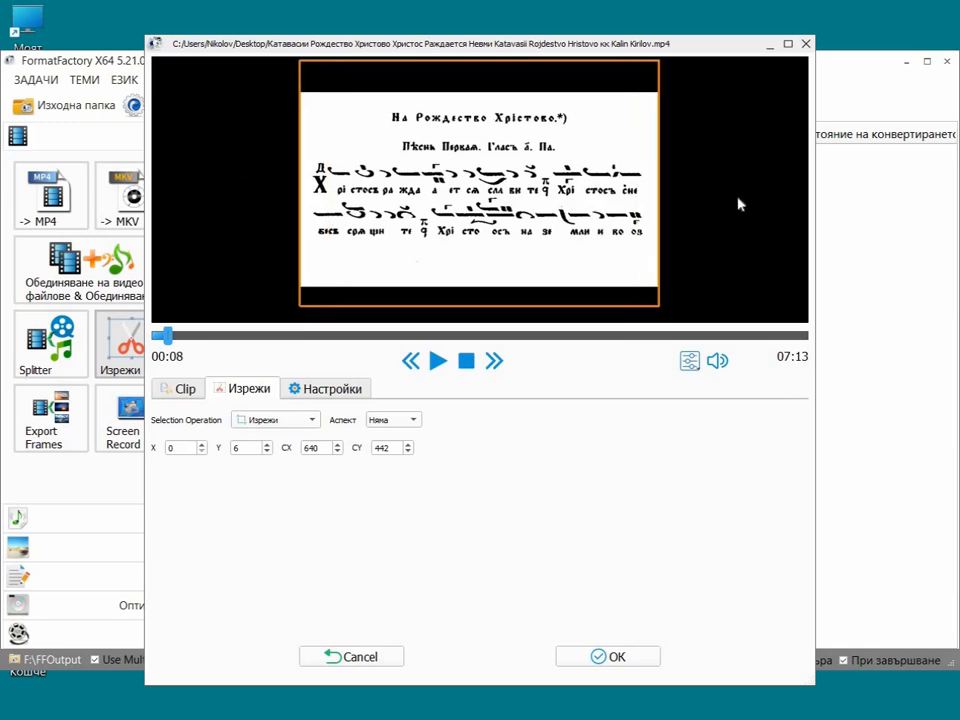
- Play the preview up to about 52 seconds and set the clip's end time to 00:00:52.200
{"action": "left_click", "coordinate": [185, 388]}
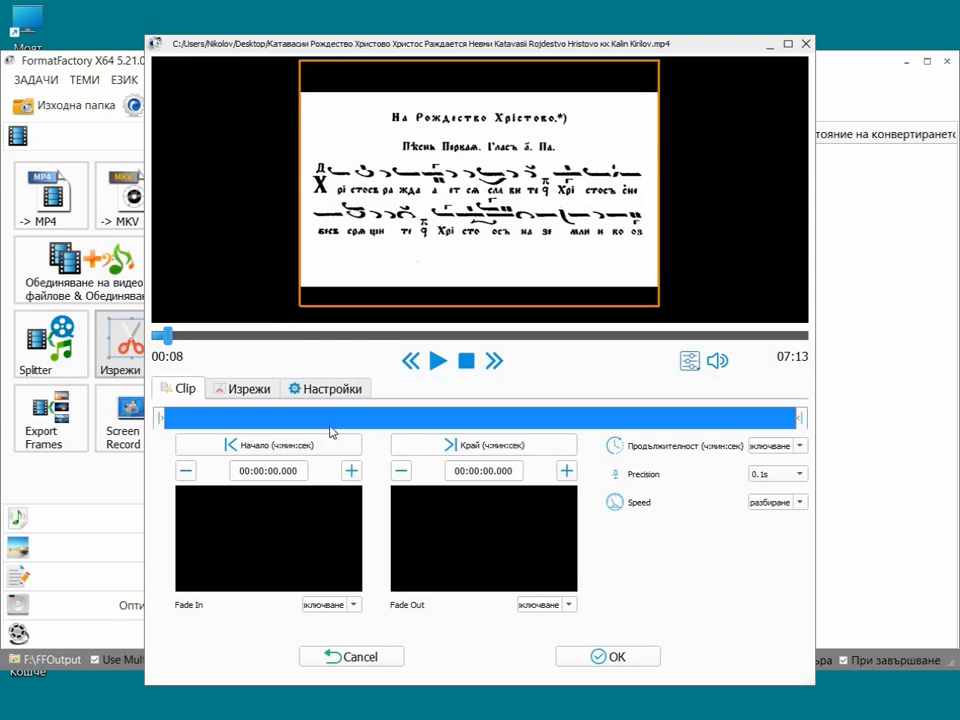
{"action": "left_click", "coordinate": [437, 366]}
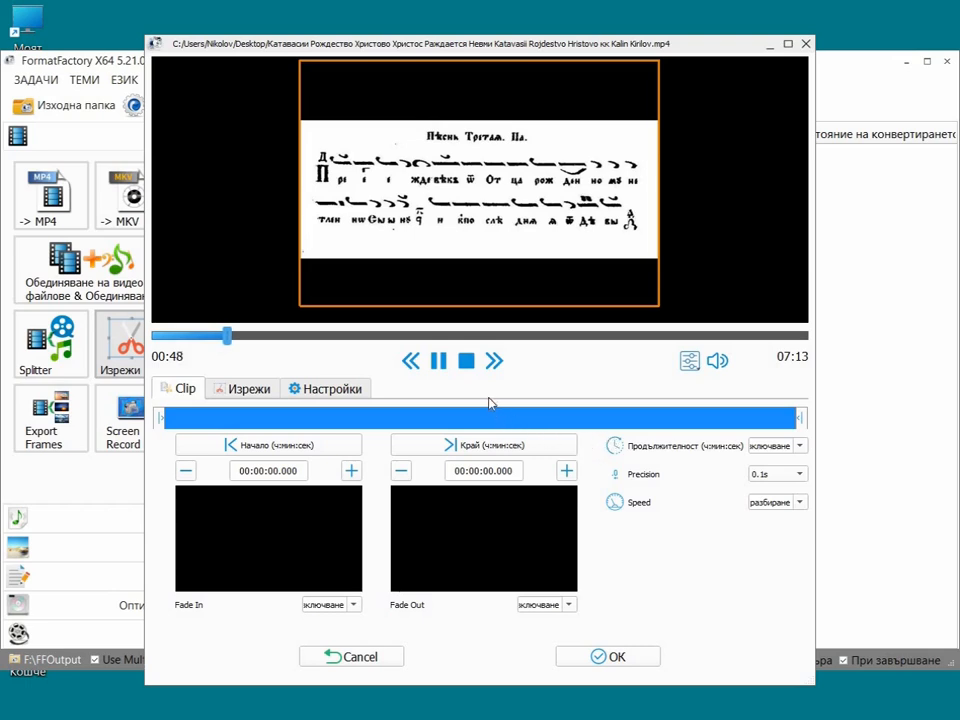
{"action": "left_click", "coordinate": [444, 367]}
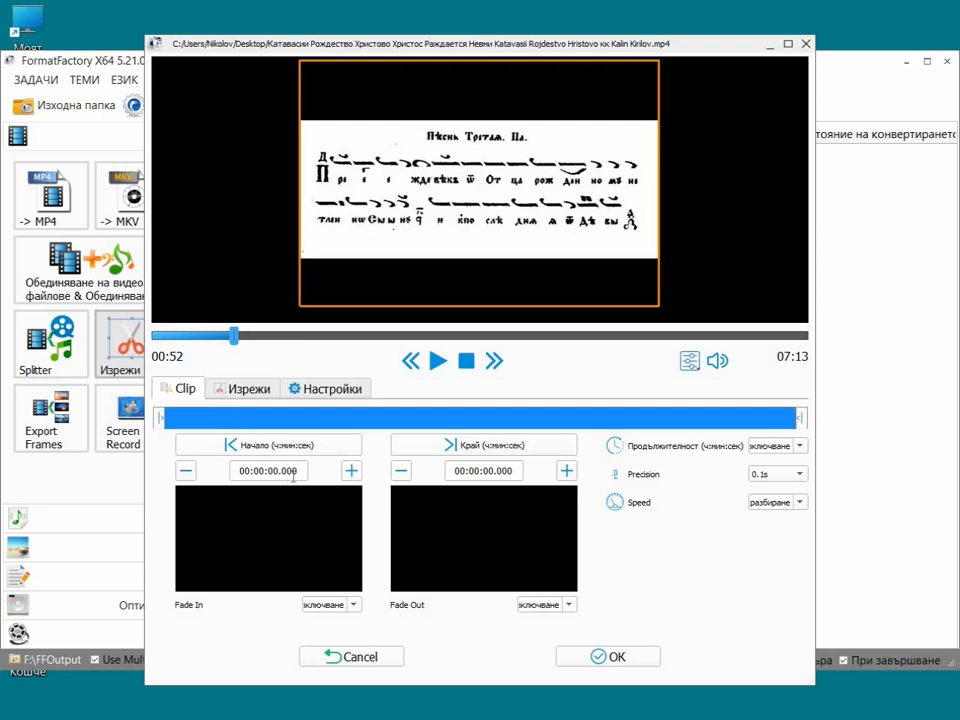
{"action": "left_click", "coordinate": [499, 453]}
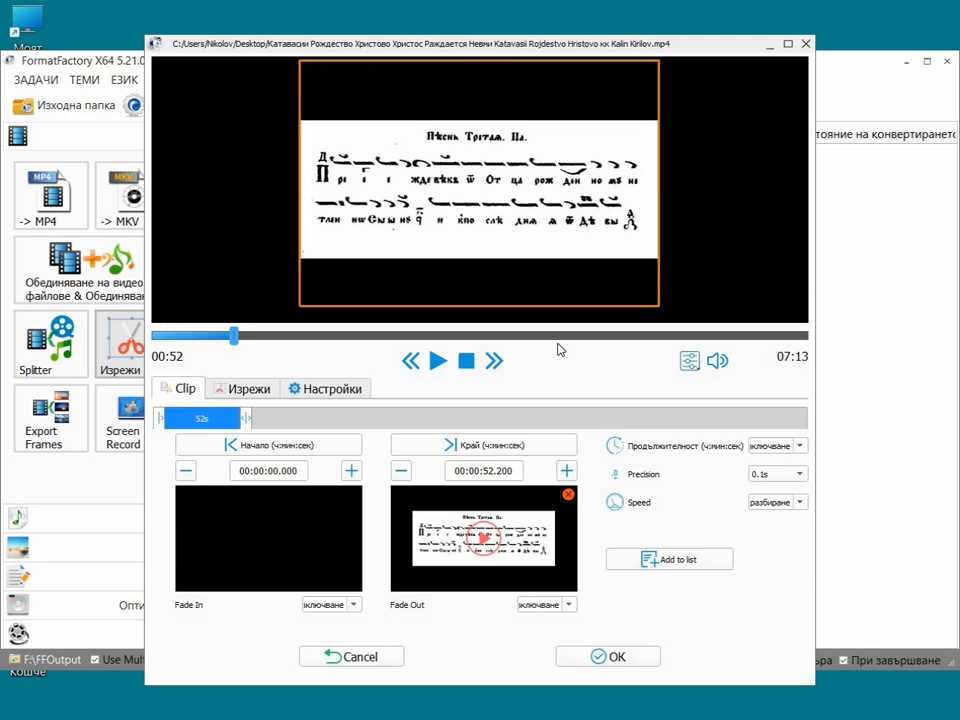
- Accept the crop and clip settings, queue the MP4 task with output folder F:\FFOutput, and start the conversion
{"action": "left_click", "coordinate": [619, 662]}
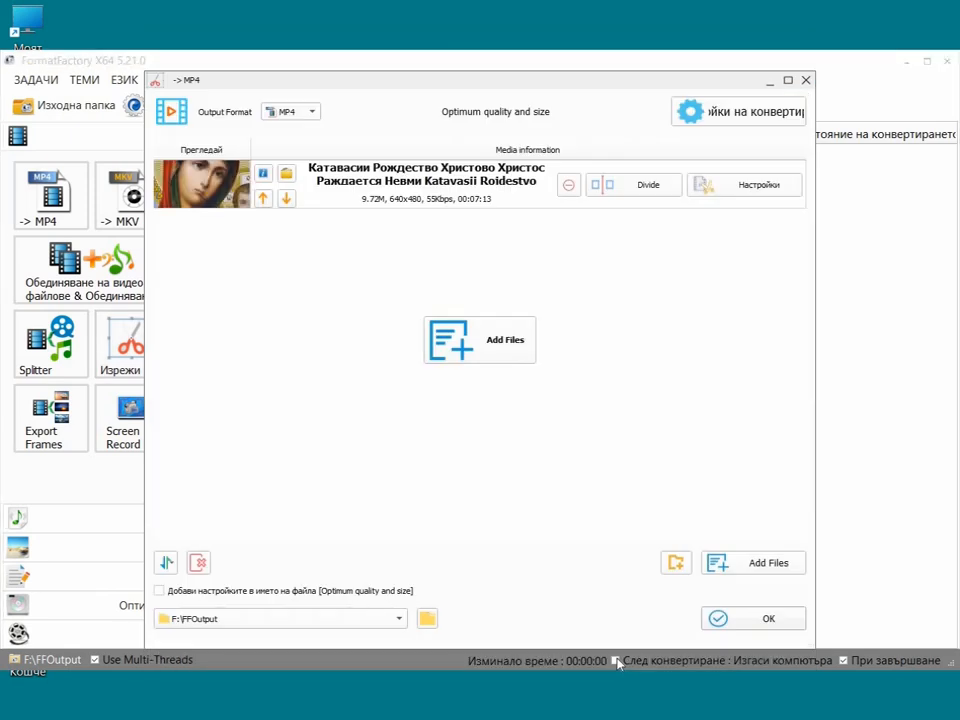
{"action": "left_click", "coordinate": [764, 619]}
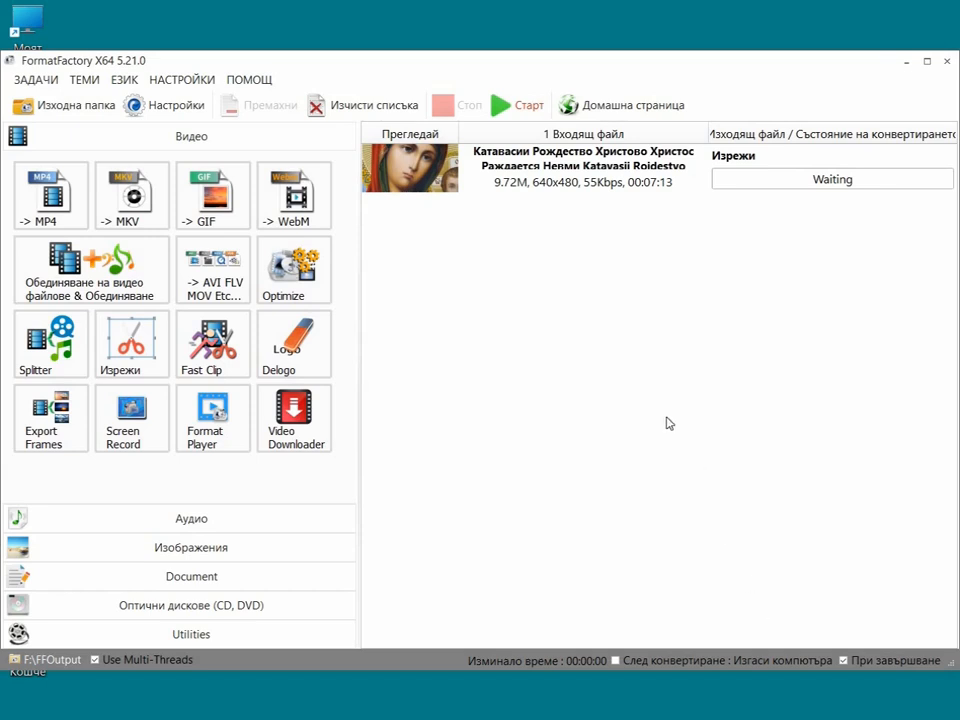
{"action": "left_click", "coordinate": [505, 113]}
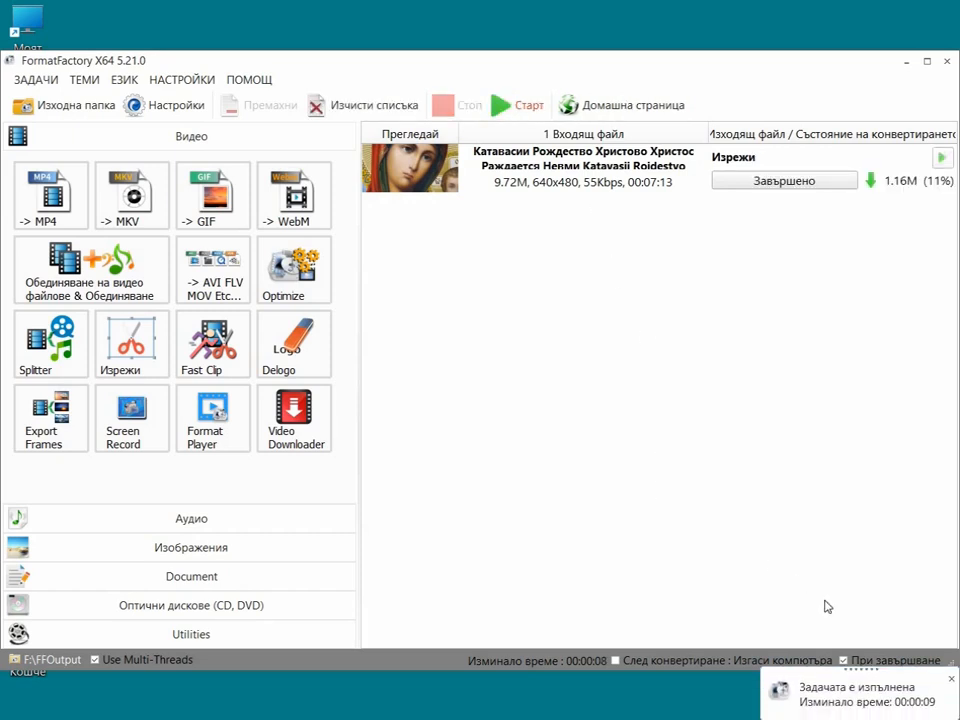
- Open the FFOutput folder and place the trimmed Катавасии Рождество Христово video from it on the desktop
{"action": "left_click", "coordinate": [69, 113]}
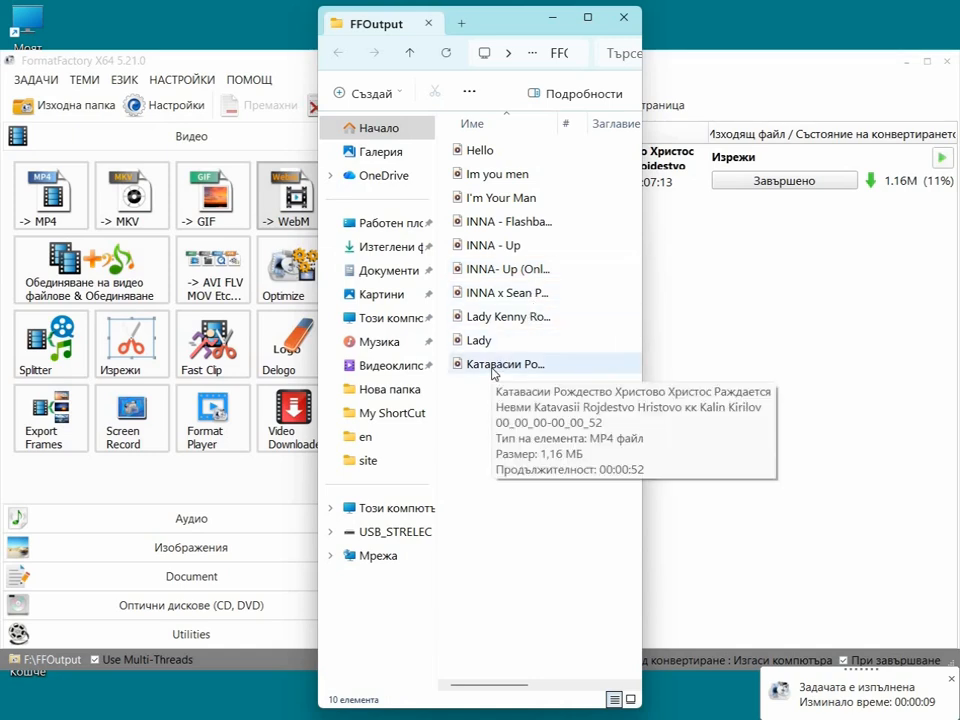
{"action": "left_click", "coordinate": [493, 368]}
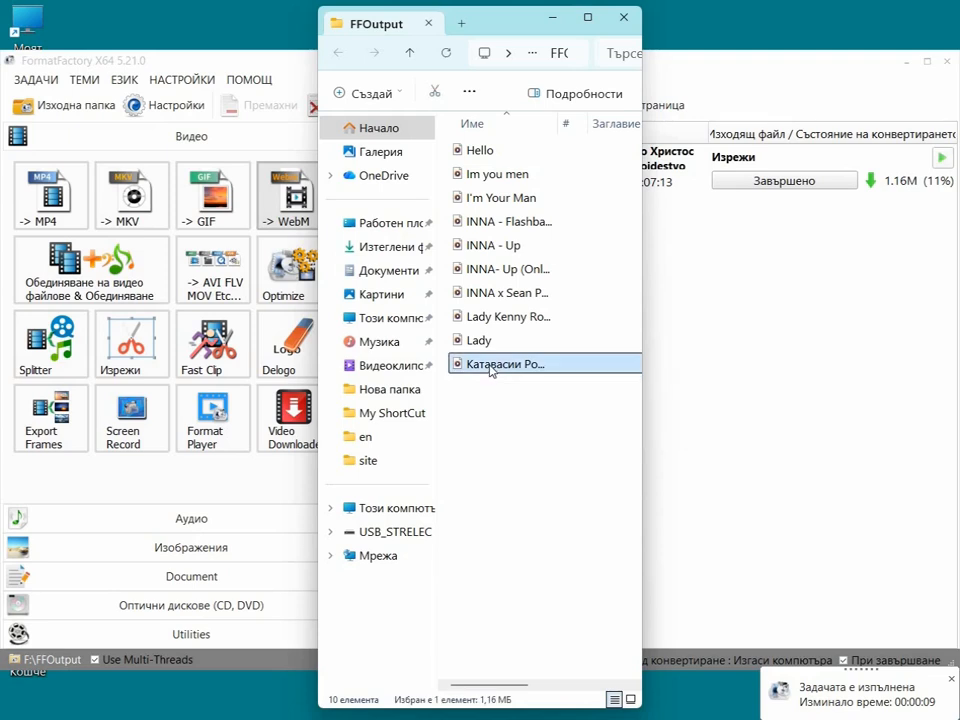
{"action": "right_click", "coordinate": [491, 371]}
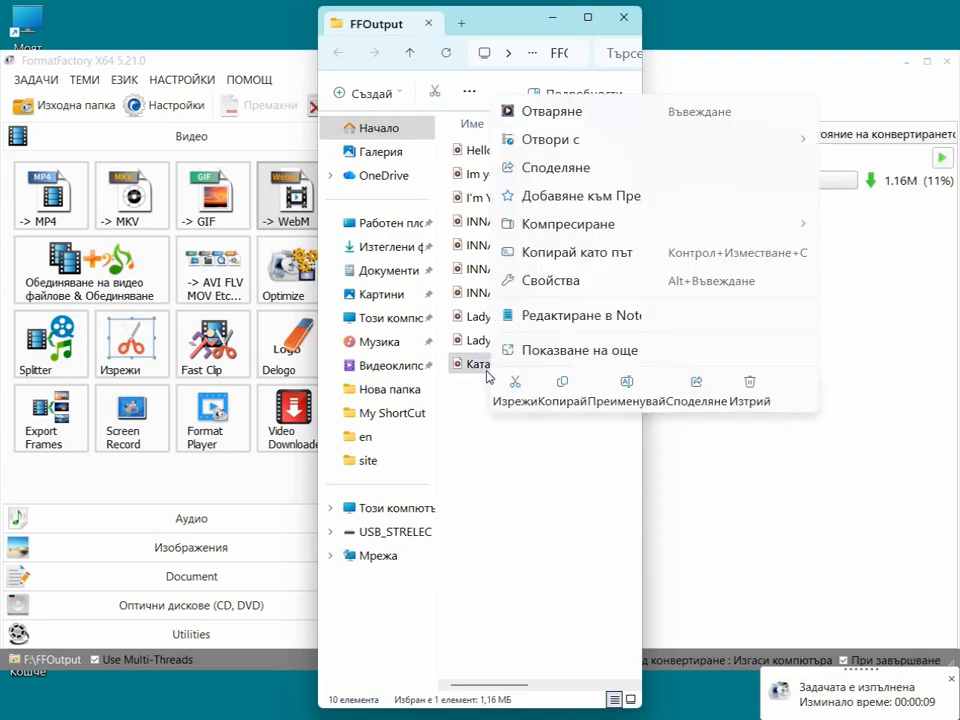
{"action": "key", "text": "Escape"}
{"action": "left_click", "coordinate": [769, 30]}
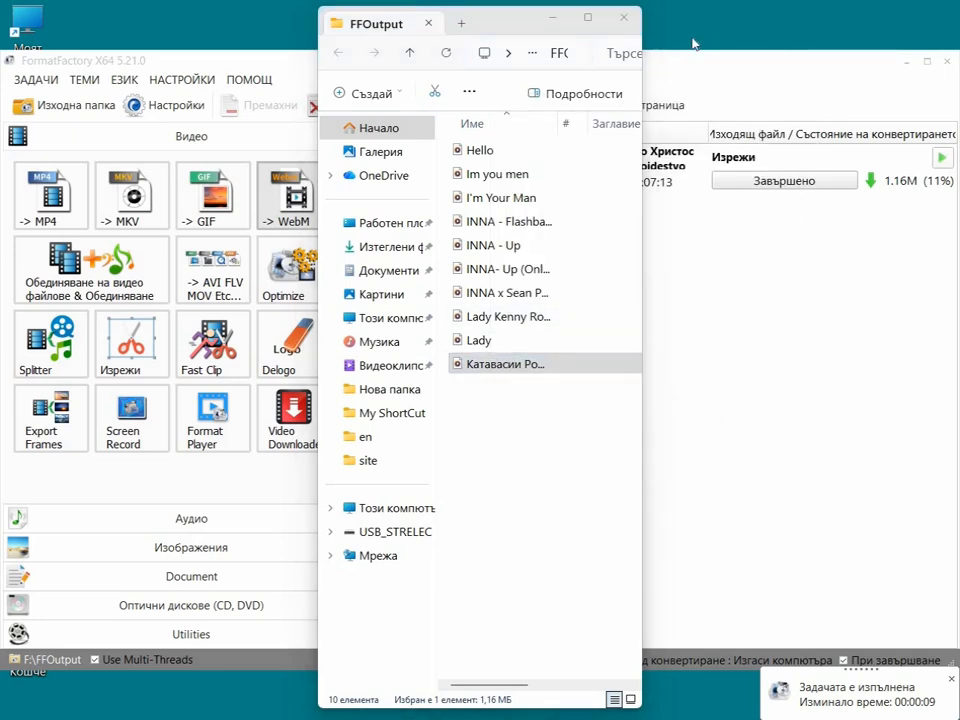
- Dismiss the output folder window, close Format Factory, and clear the selection on the desktop
{"action": "left_click", "coordinate": [562, 24]}
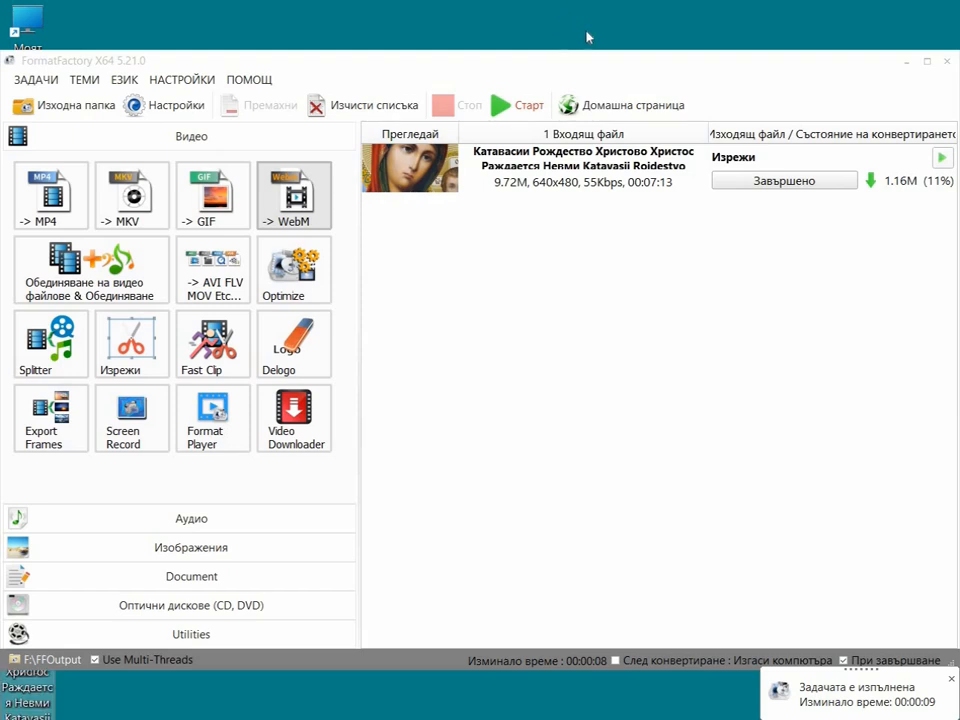
{"action": "left_click", "coordinate": [948, 62]}
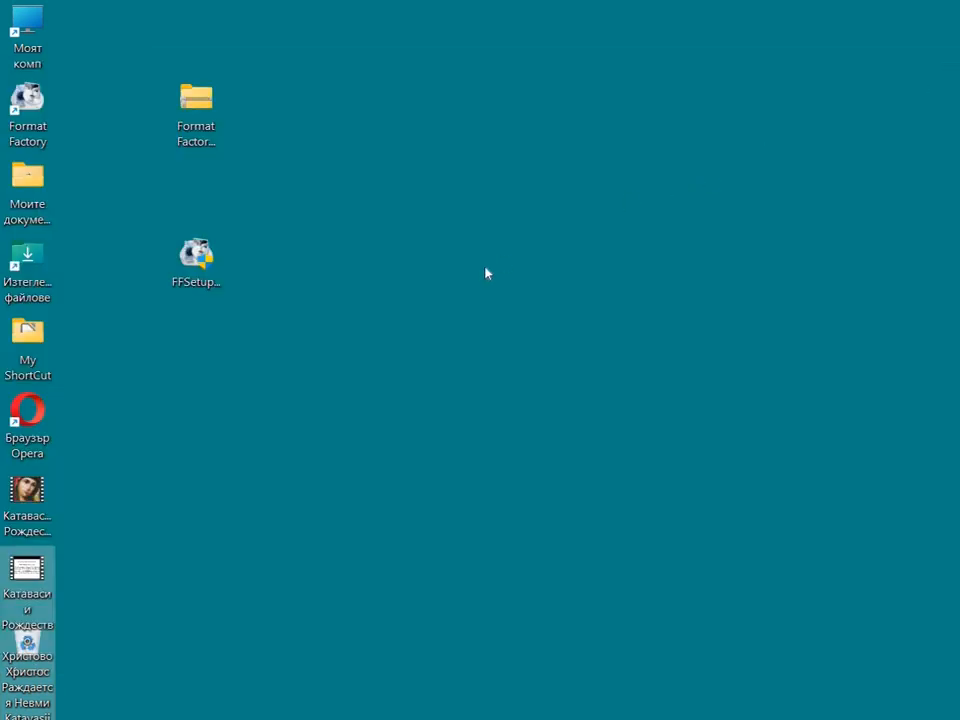
{"action": "left_click", "coordinate": [243, 523]}
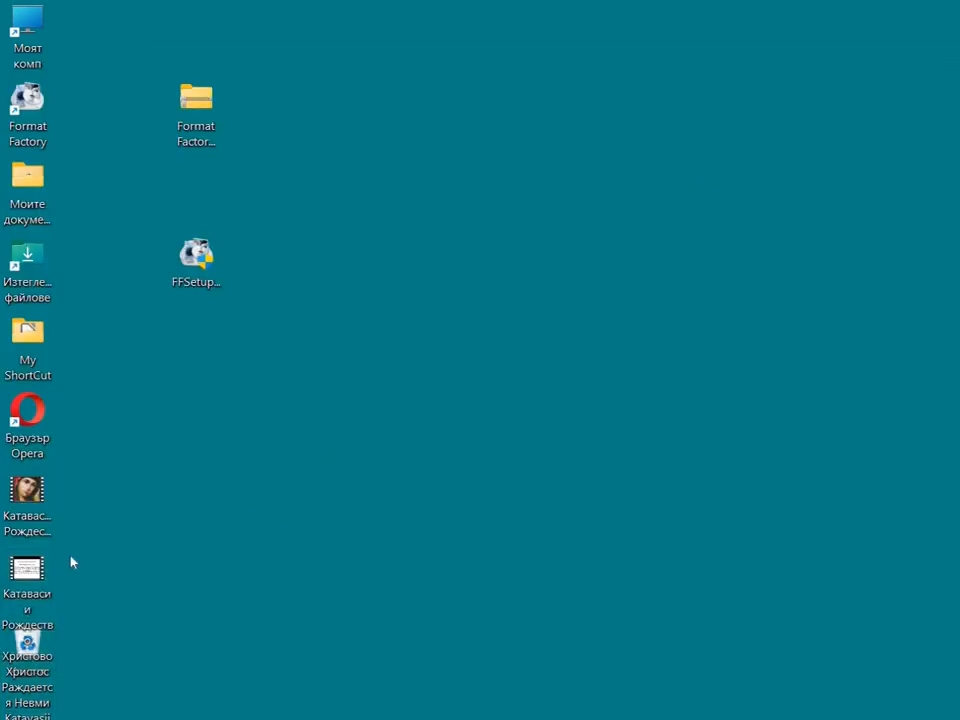
- Move the trimmed video to an empty desktop area, play it with Мултимедиен плейър as the permanent .mp4 app, and close the player
{"action": "left_click_drag", "start_coordinate": [30, 568], "coordinate": [503, 287]}
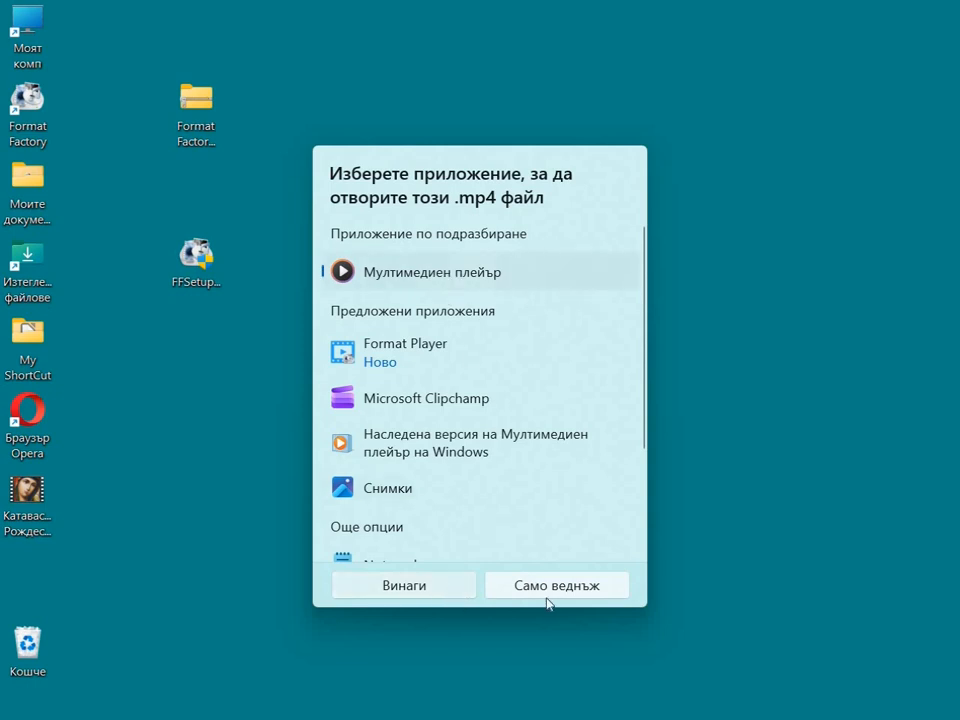
{"action": "left_click", "coordinate": [429, 594]}
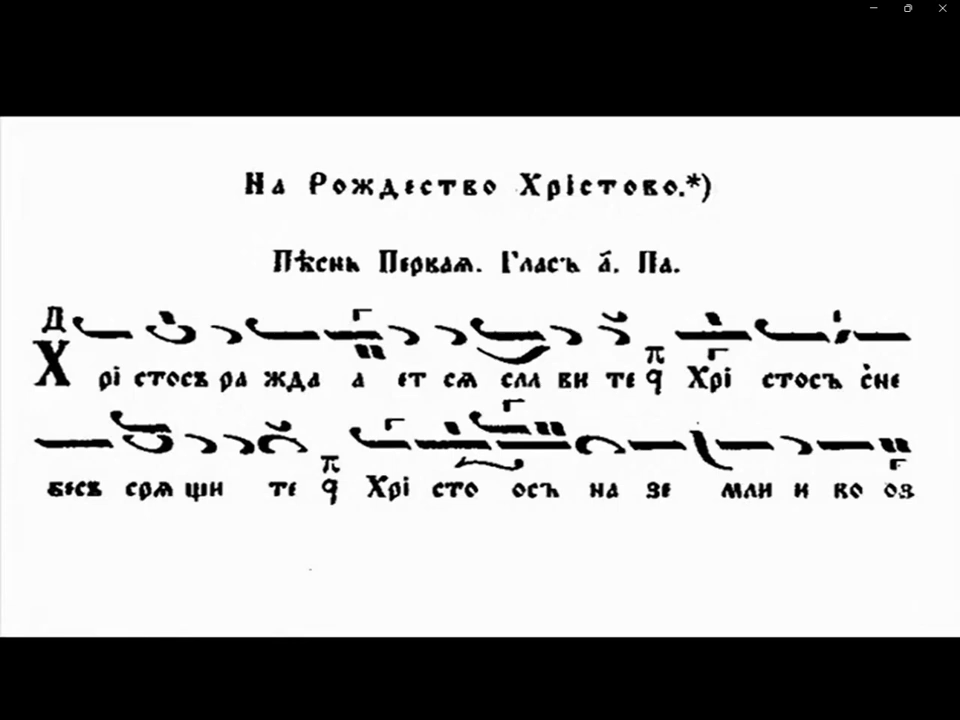
{"action": "mouse_move", "coordinate": [583, 521]}
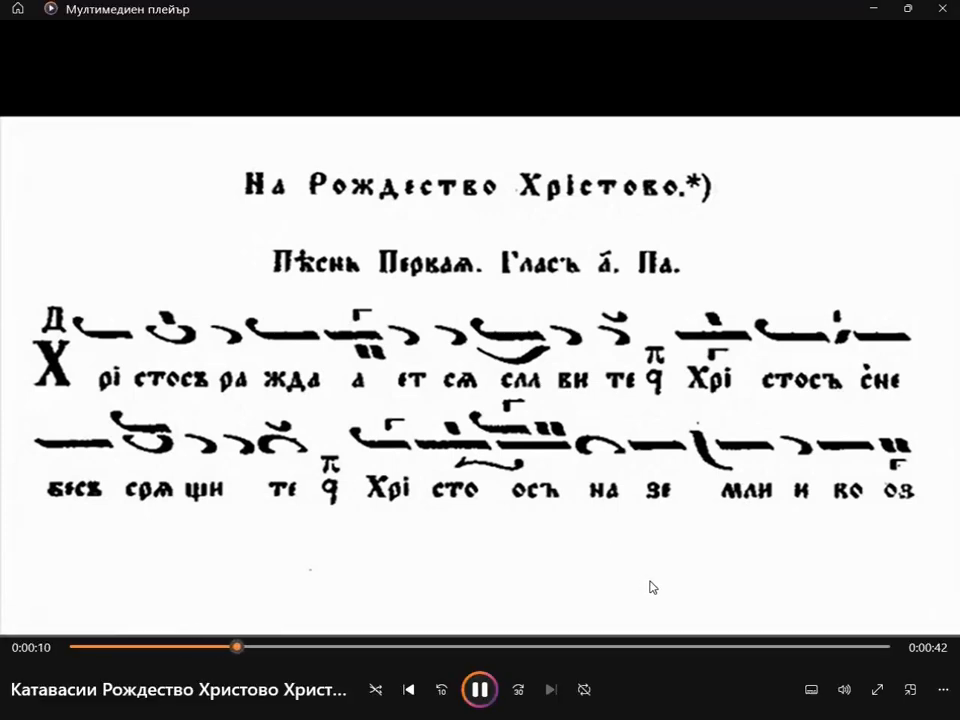
{"action": "left_click", "coordinate": [942, 10]}
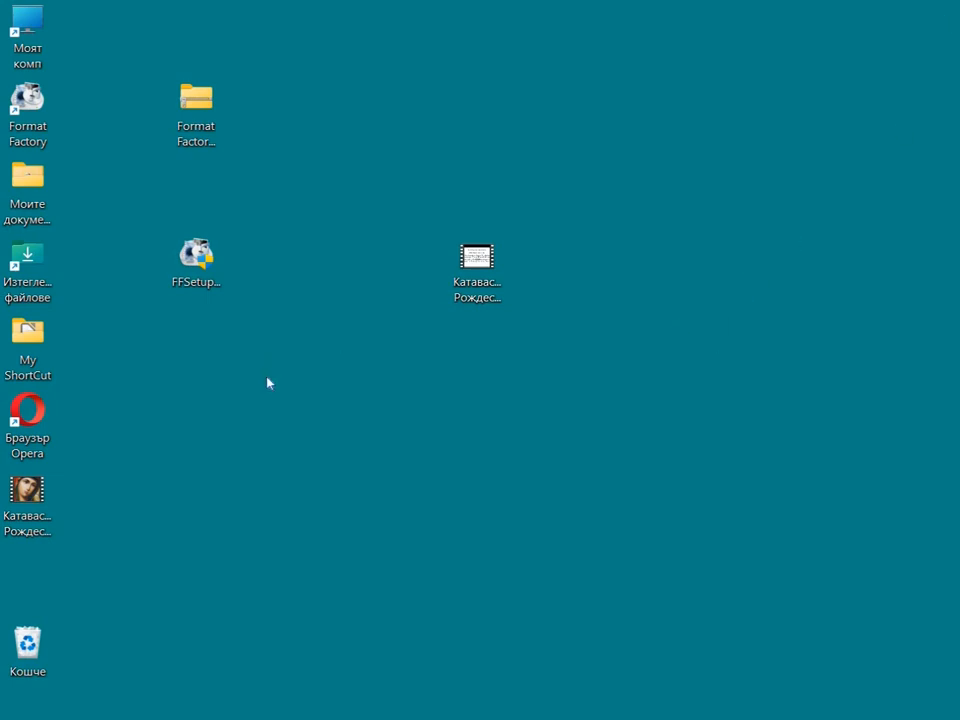
- Reopen Format Factory and shift its window so the original Катавасии Рождество video on the desktop is uncovered
{"action": "mouse_move", "coordinate": [258, 719]}
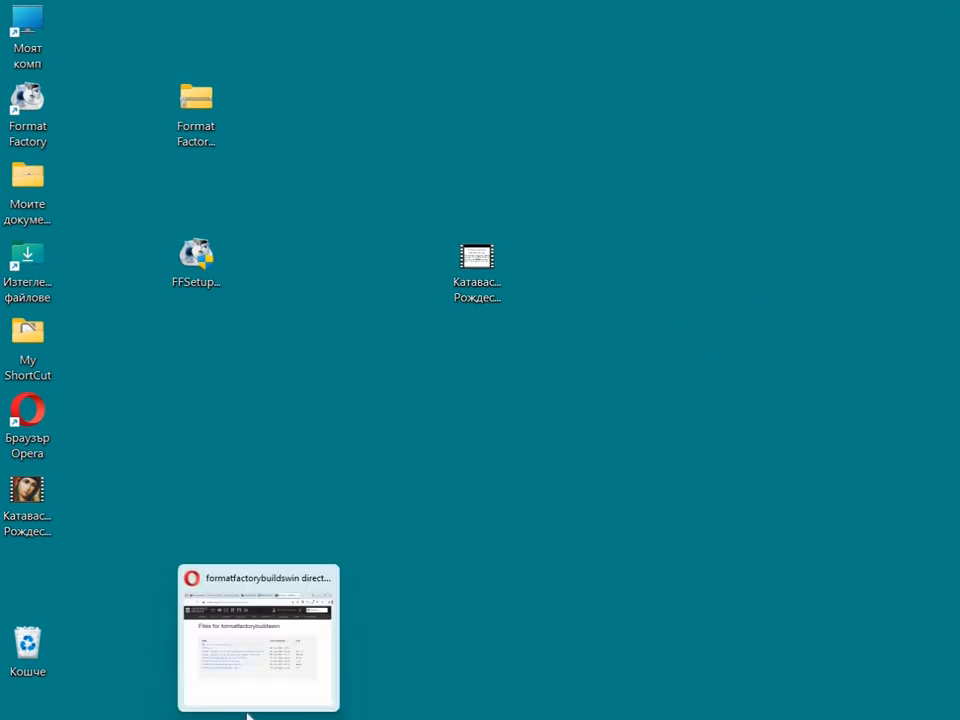
{"action": "left_click", "coordinate": [270, 660]}
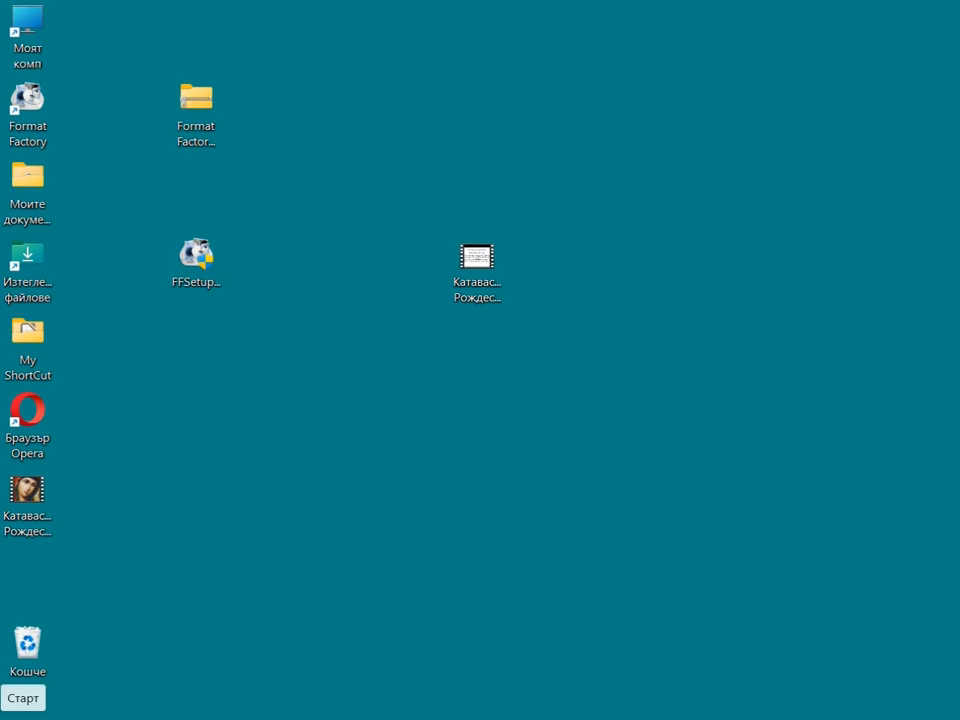
{"action": "double_click", "coordinate": [45, 110]}
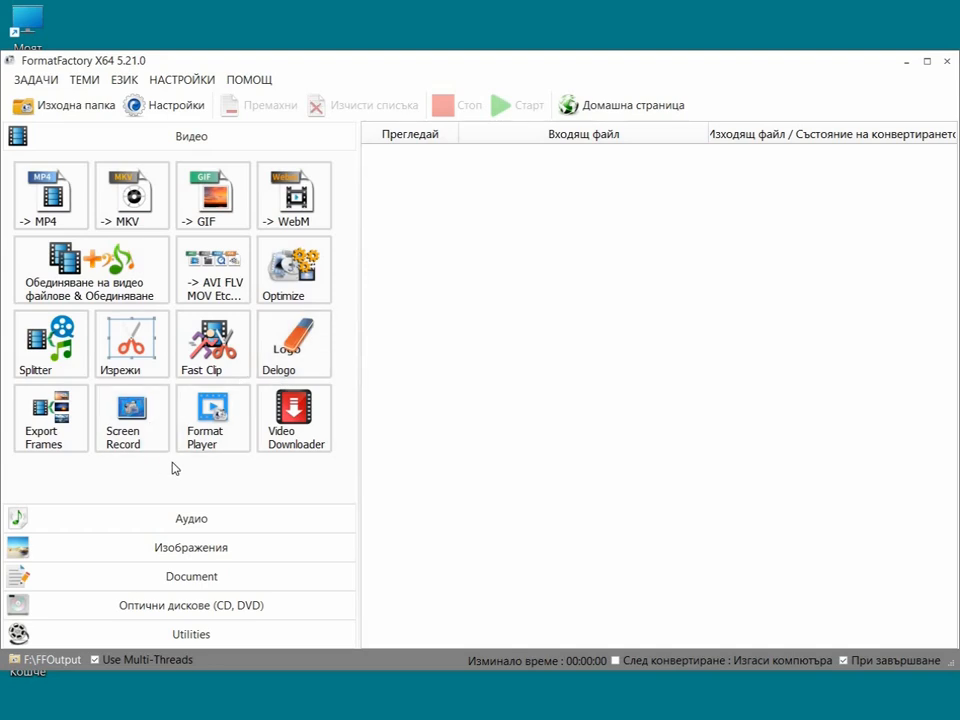
{"action": "left_click", "coordinate": [518, 30]}
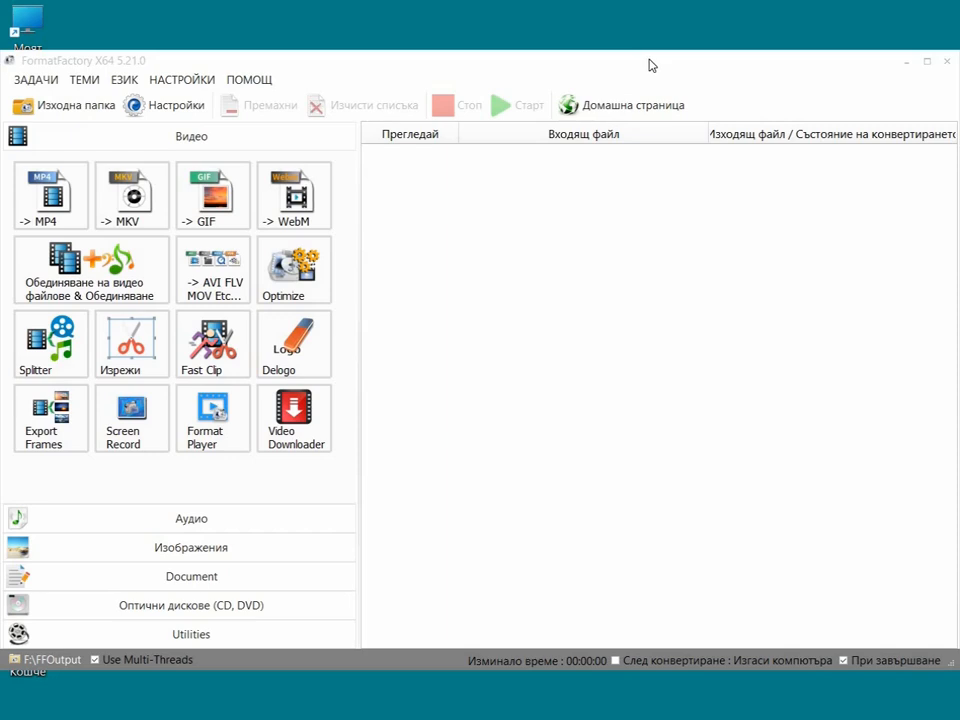
{"action": "left_click", "coordinate": [722, 89]}
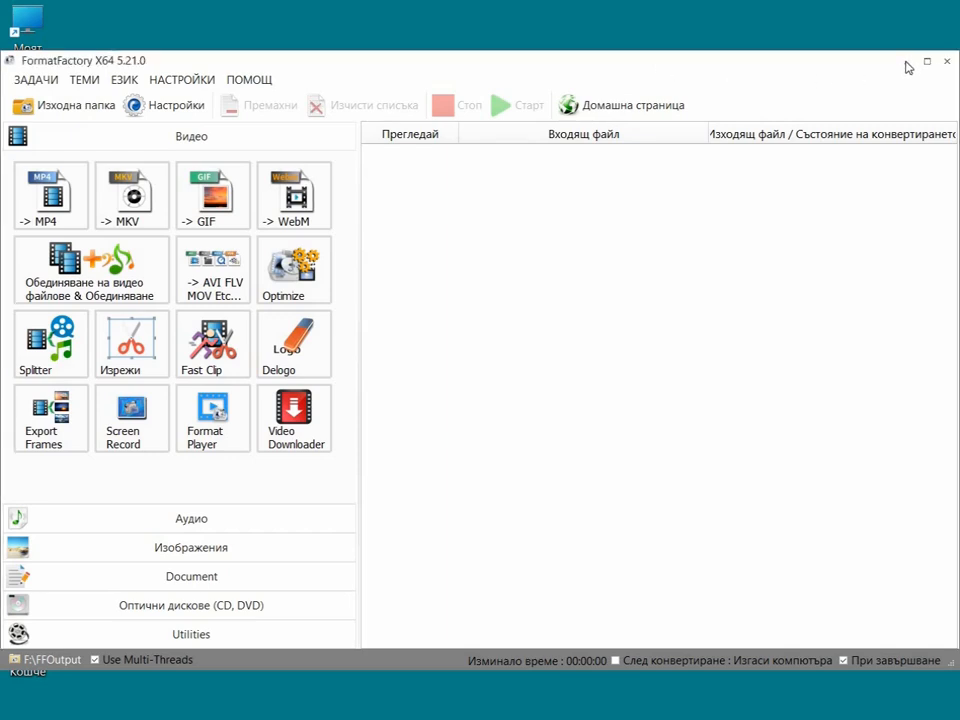
{"action": "left_click_drag", "start_coordinate": [782, 64], "coordinate": [855, 82]}
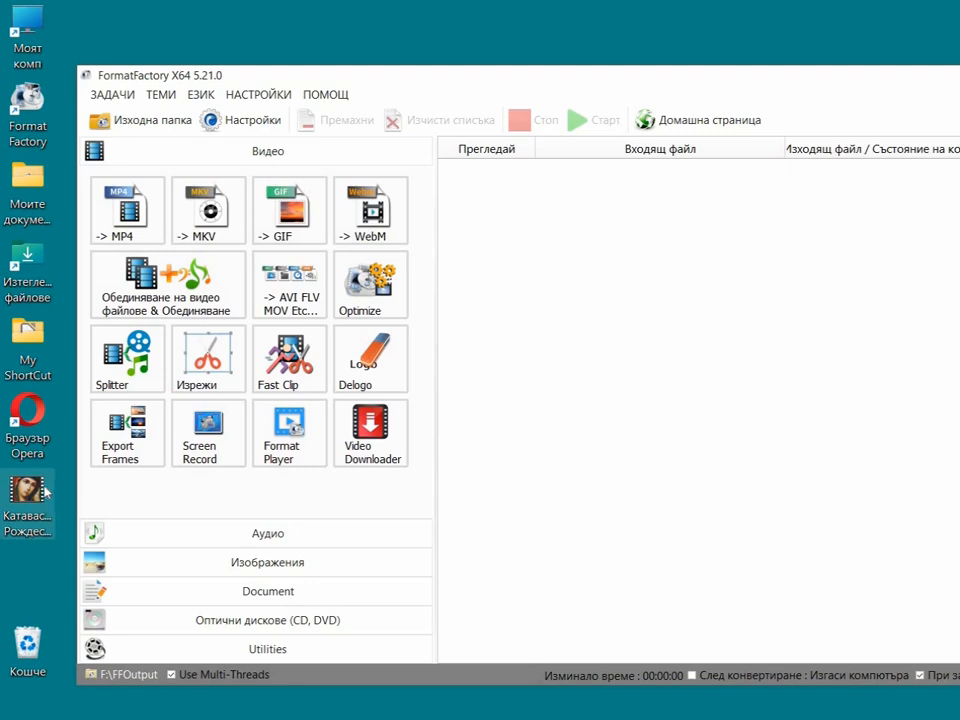
- Add the original Катавасии Рождество video from the desktop to Format Factory and choose MP3 as its output format
{"action": "left_click_drag", "start_coordinate": [45, 490], "coordinate": [560, 411]}
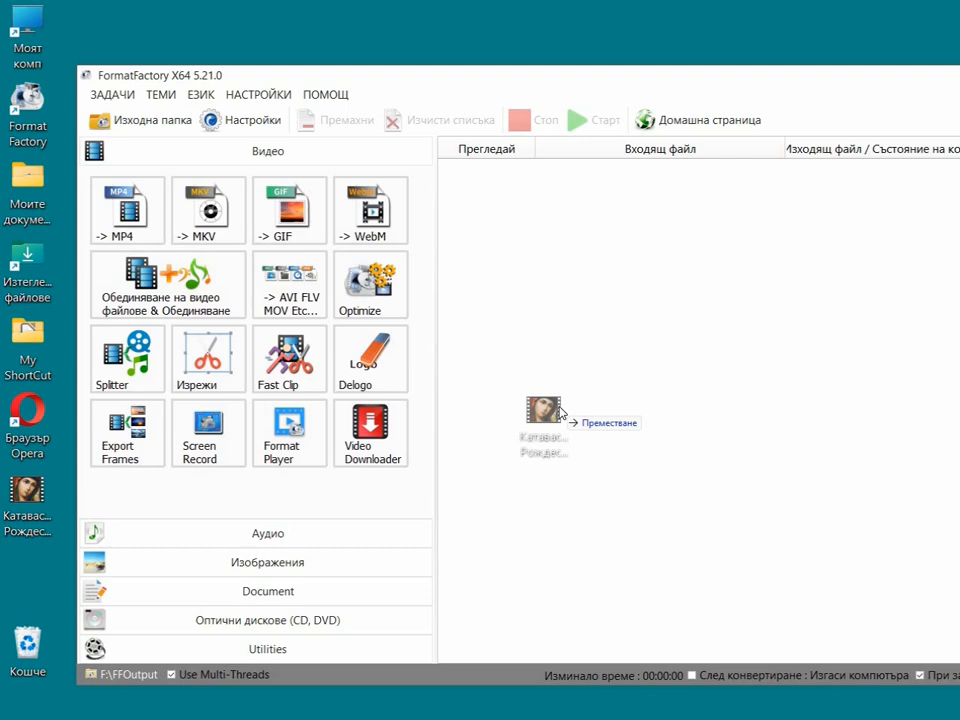
{"action": "left_click_drag", "start_coordinate": [560, 411], "coordinate": [560, 411]}
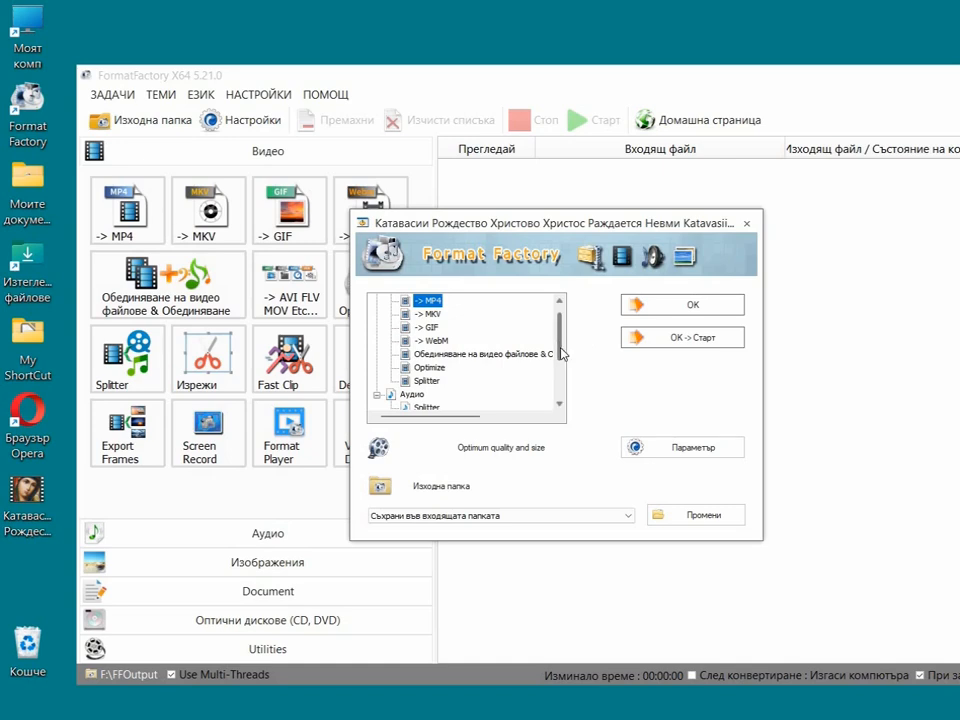
{"action": "left_click_drag", "start_coordinate": [560, 344], "coordinate": [562, 369]}
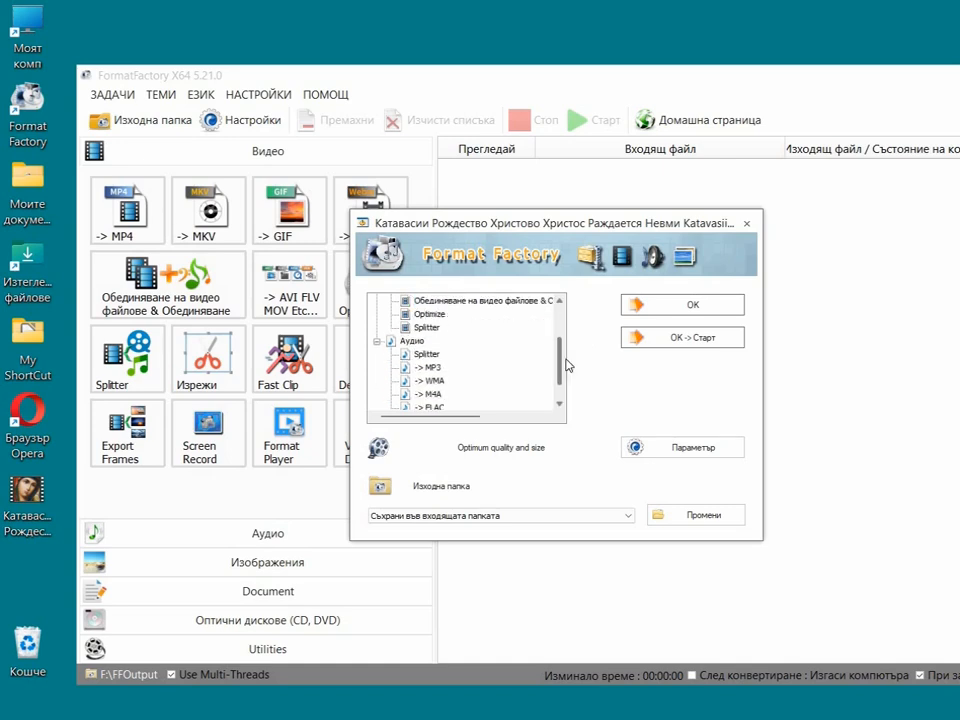
{"action": "left_click", "coordinate": [434, 369]}
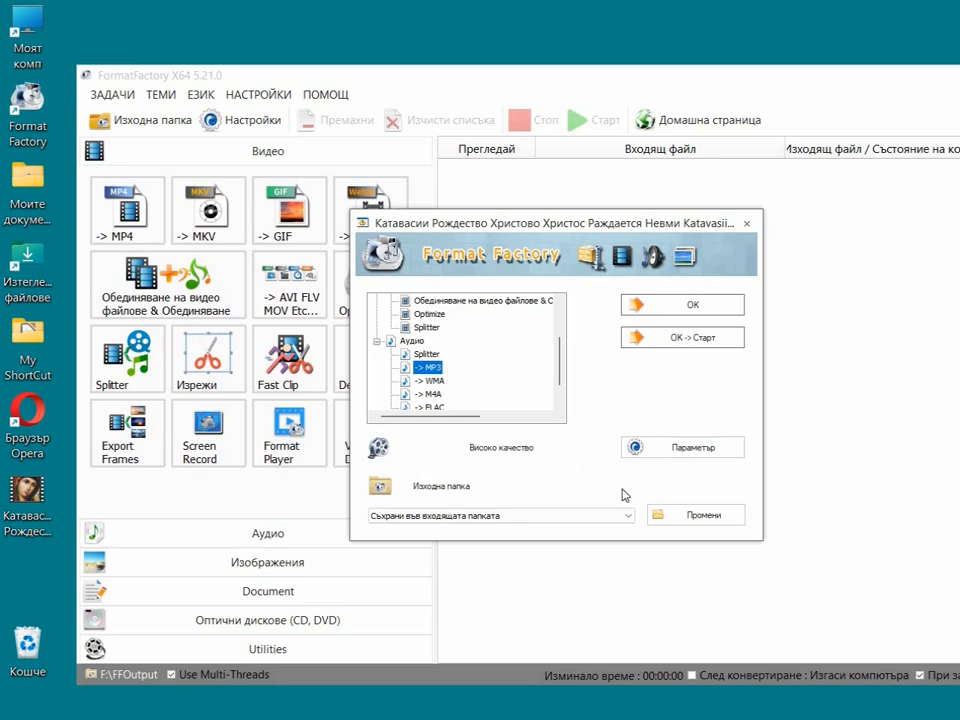
- Queue the MP3 task, start the conversion, and shift the Format Factory window back over the desktop icons
{"action": "left_click", "coordinate": [702, 307]}
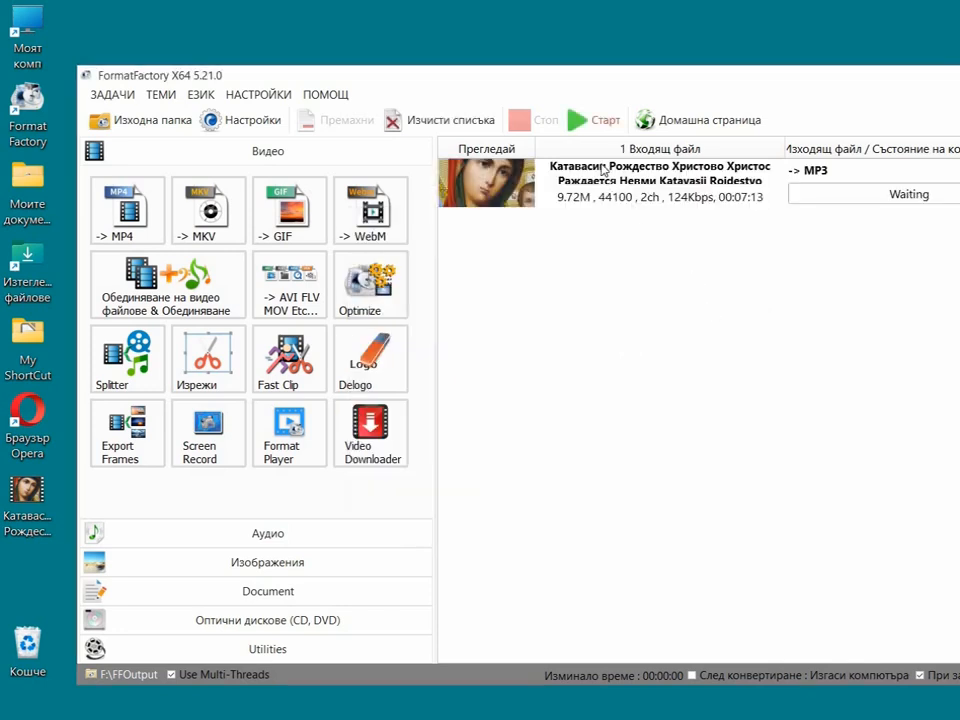
{"action": "left_click", "coordinate": [577, 121]}
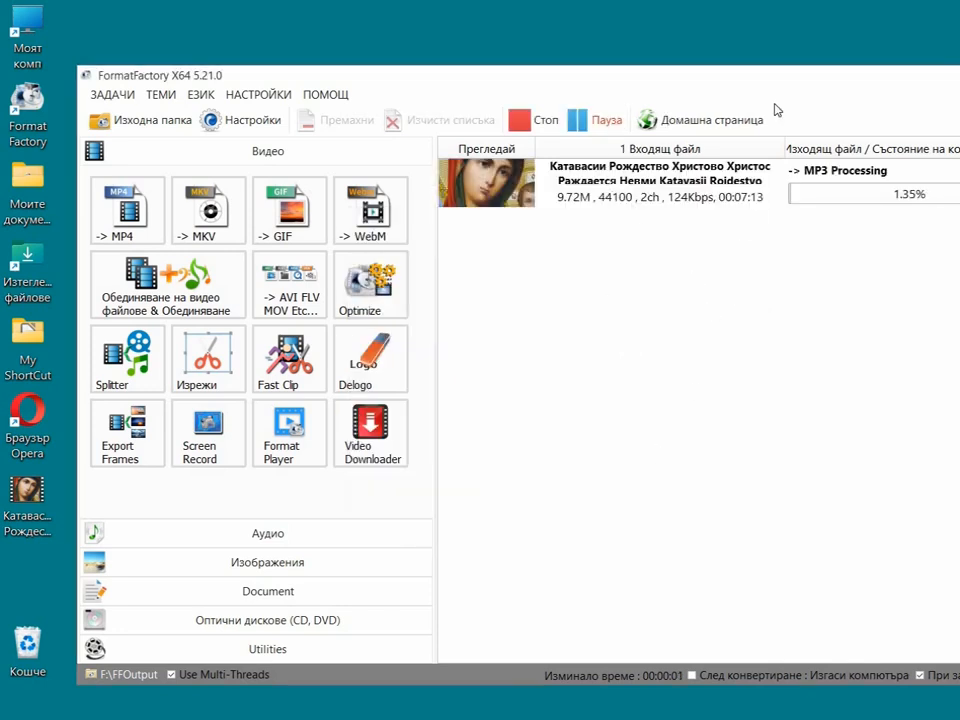
{"action": "left_click_drag", "start_coordinate": [789, 82], "coordinate": [738, 82]}
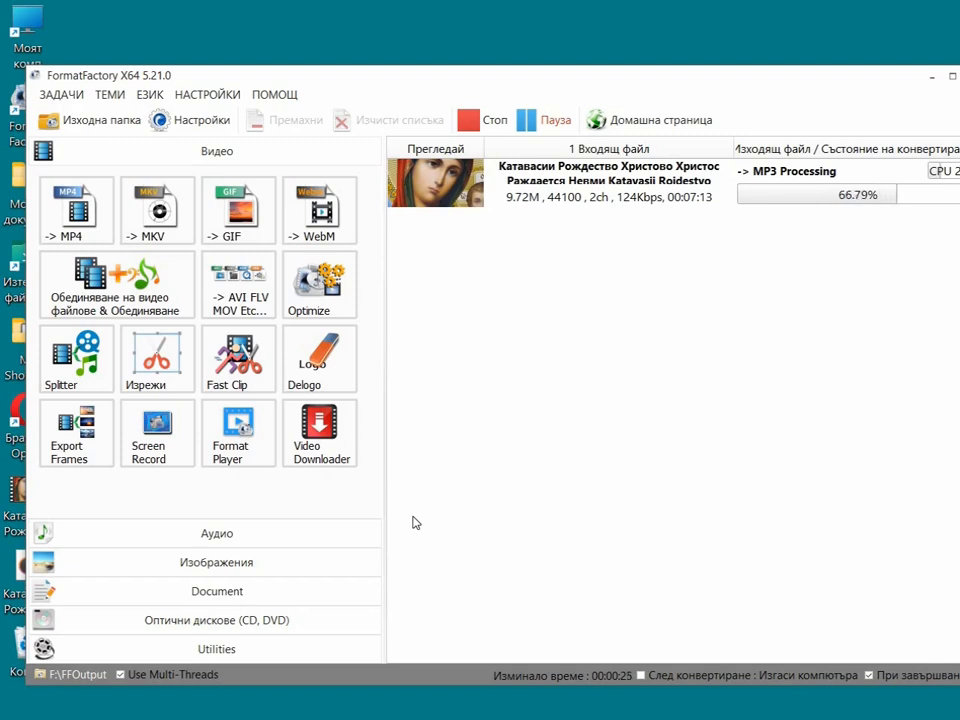
{"action": "left_click_drag", "start_coordinate": [709, 84], "coordinate": [694, 81]}
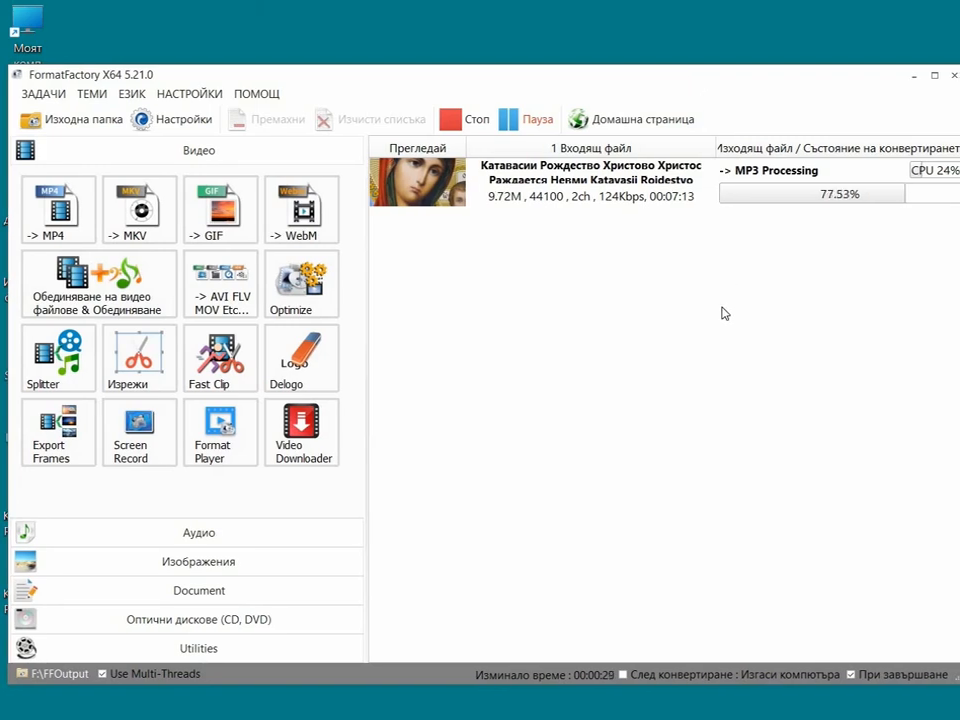